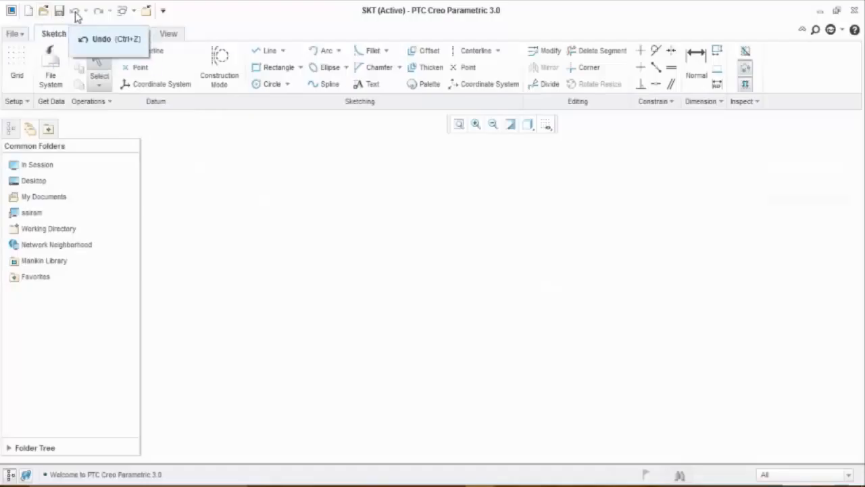
left_click(129, 12)
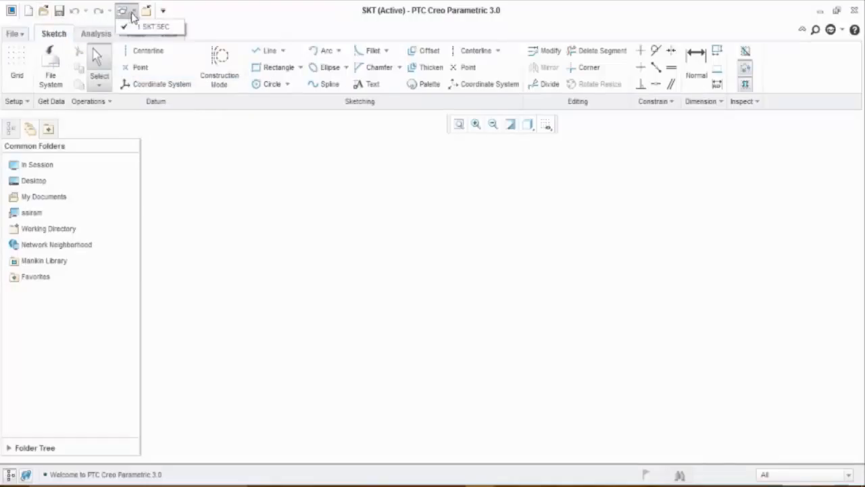
left_click(153, 27)
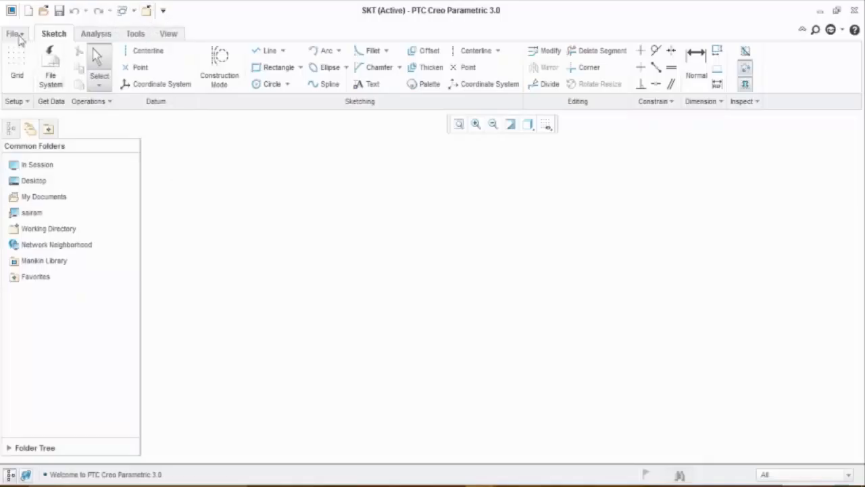
- Create a new folder Dir_1 in Public Documents and set it as the working directory
left_click(18, 35)
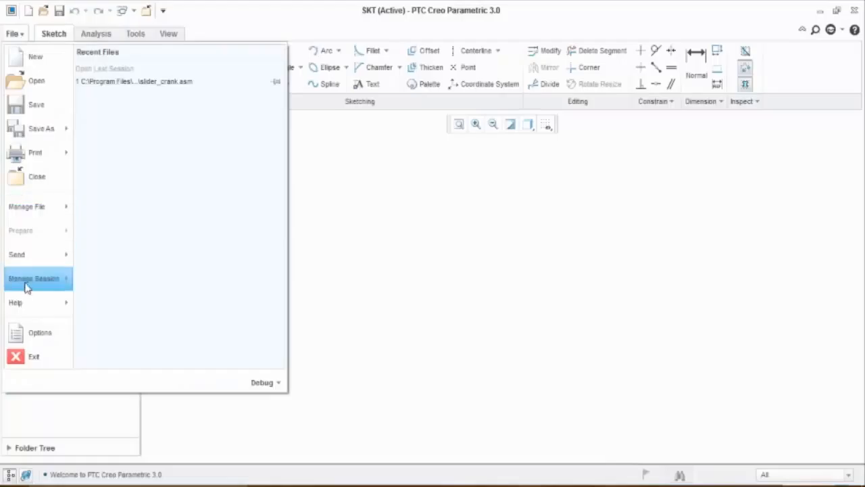
mouse_move(30, 288)
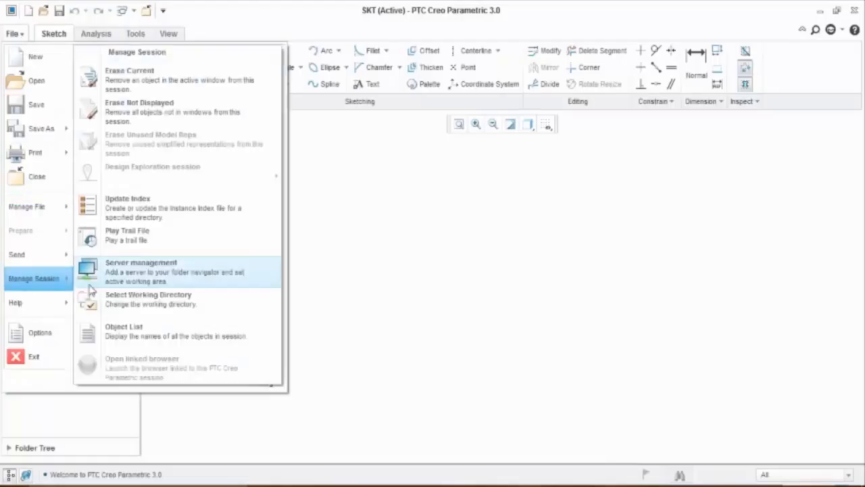
left_click(126, 305)
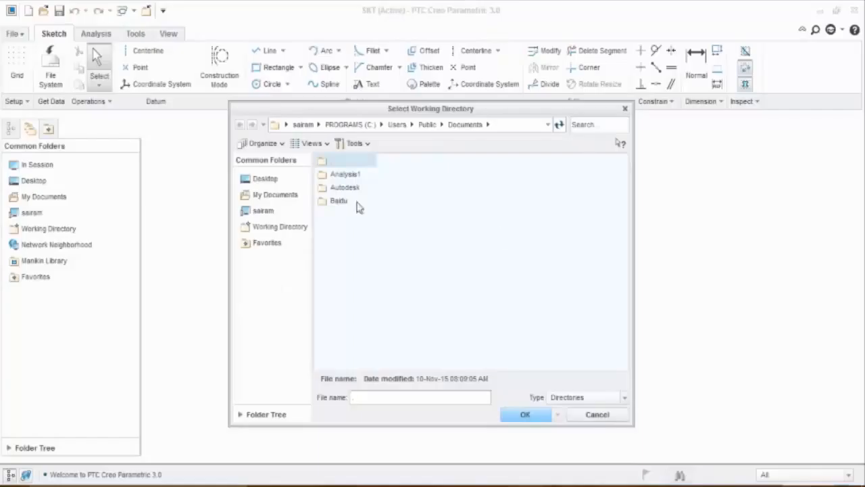
left_click(262, 143)
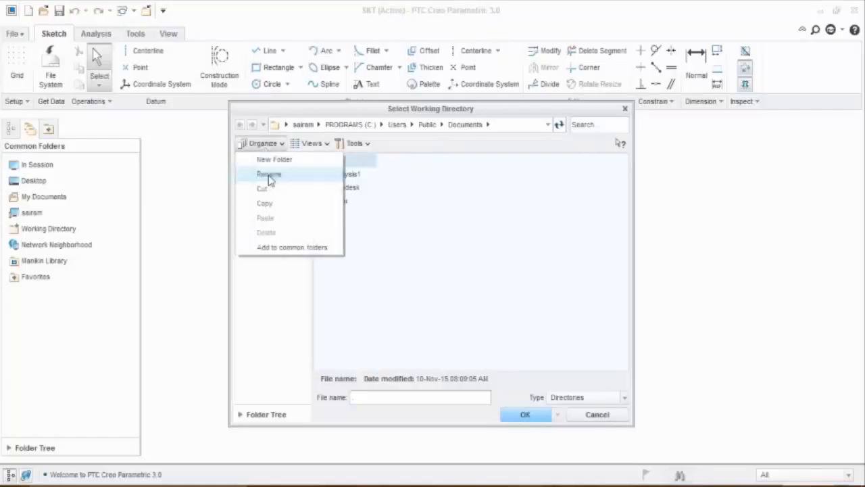
left_click(274, 161)
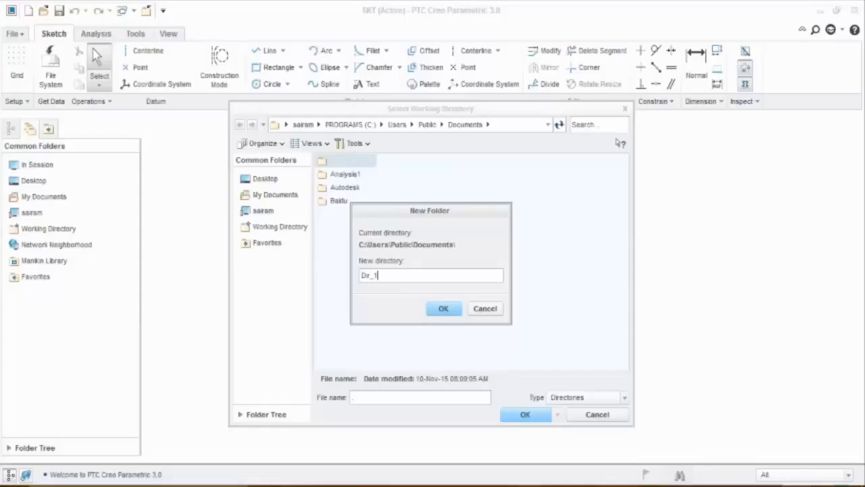
left_click(442, 309)
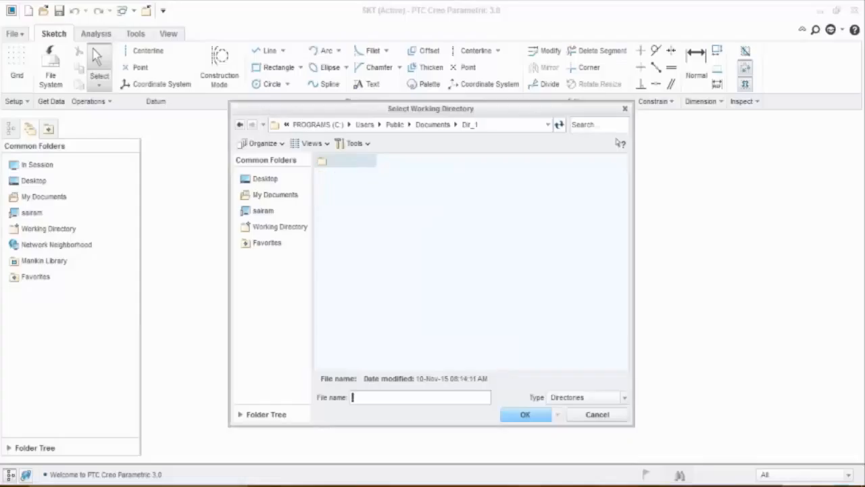
left_click(512, 416)
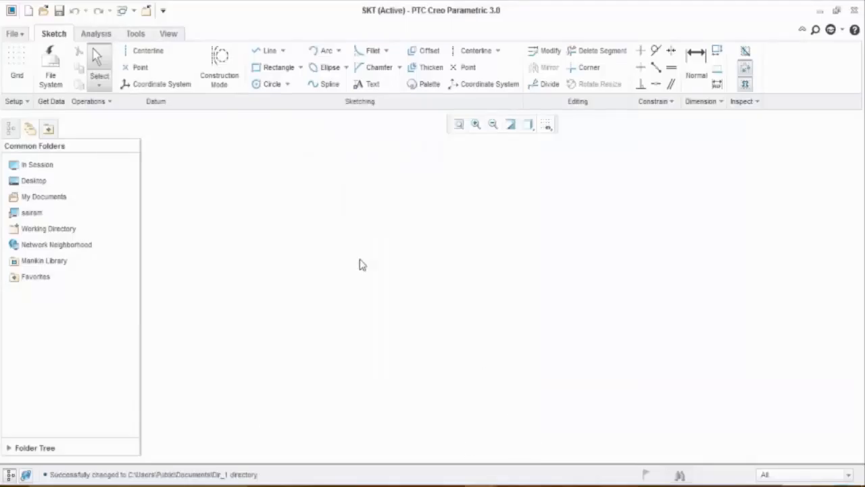
- Save the sketch SKT in the Dir_1 folder
key("ctrl+s")
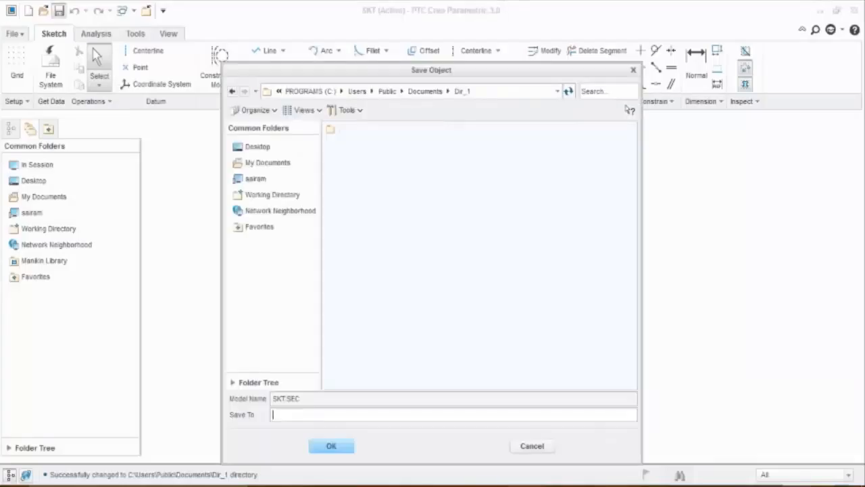
left_click(462, 96)
left_click(329, 446)
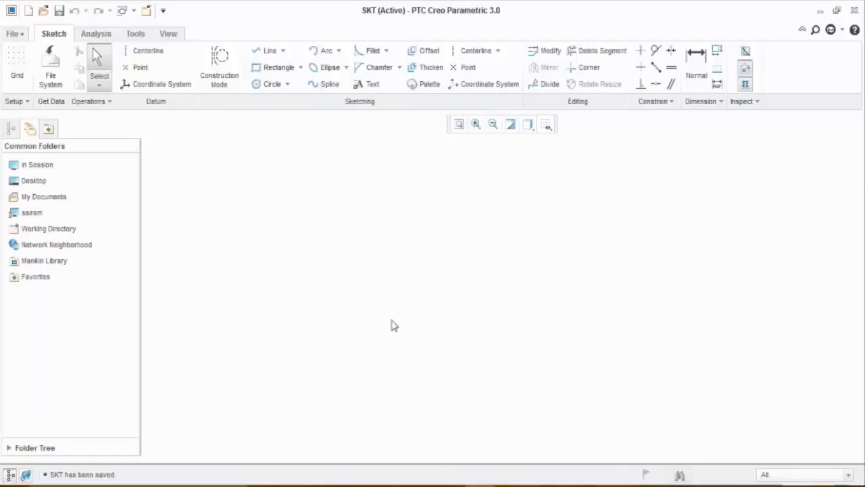
left_click(480, 485)
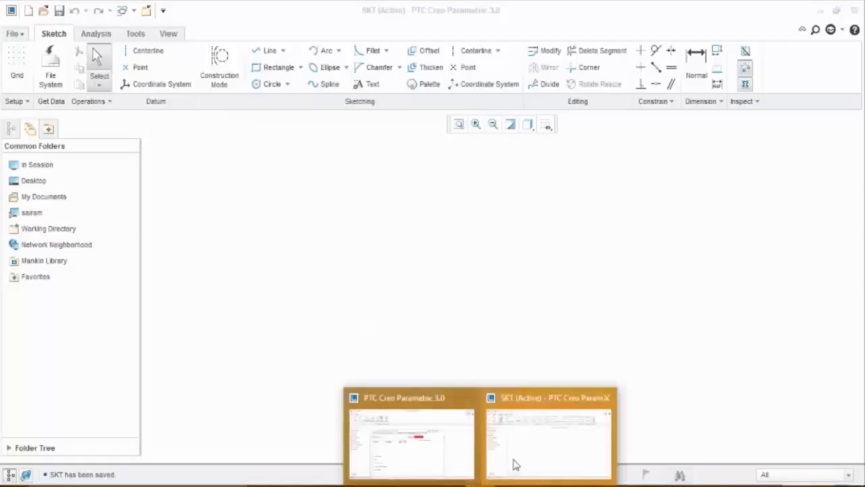
left_click(456, 439)
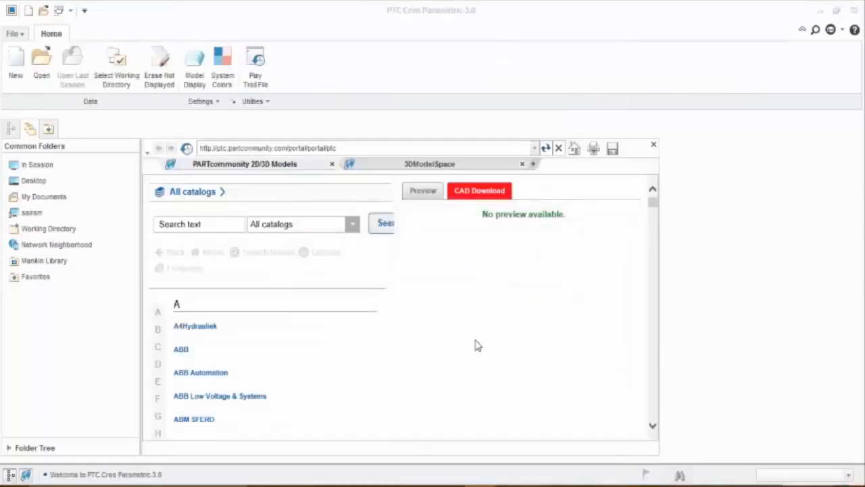
left_click(476, 485)
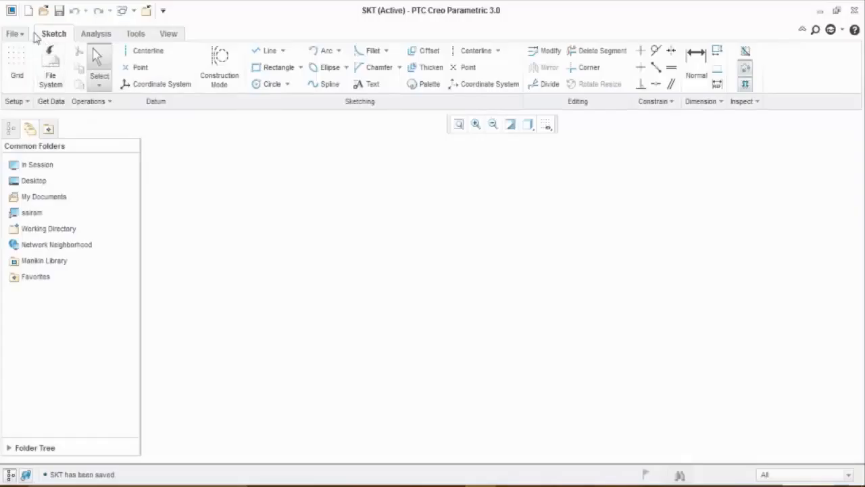
left_click(87, 41)
left_click(135, 35)
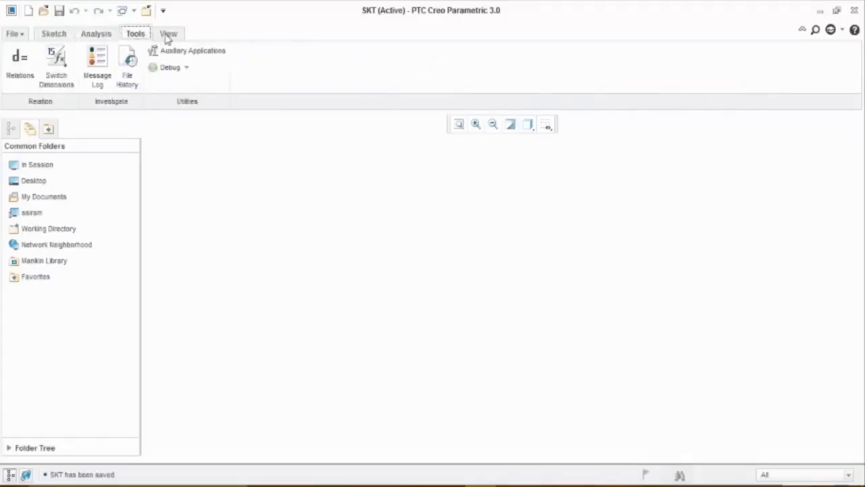
left_click(167, 35)
left_click(56, 35)
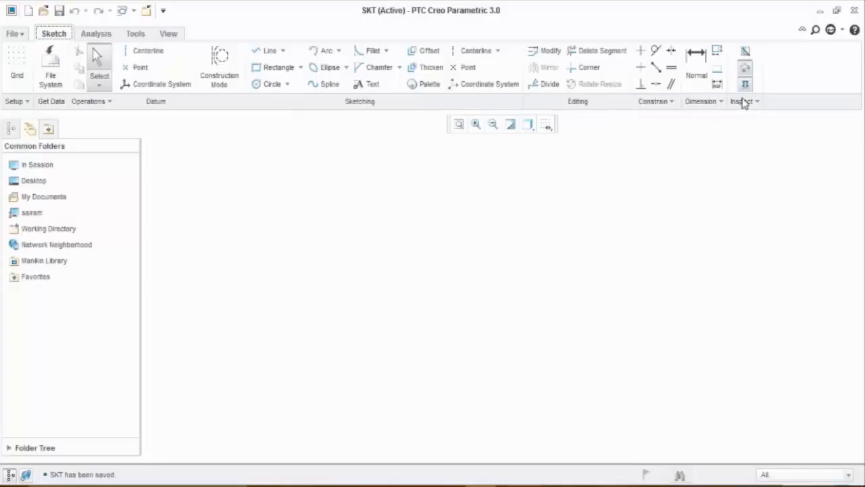
- Sketch a vertical and a horizontal datum centerline crossing near the middle of the sketch area
left_click(147, 54)
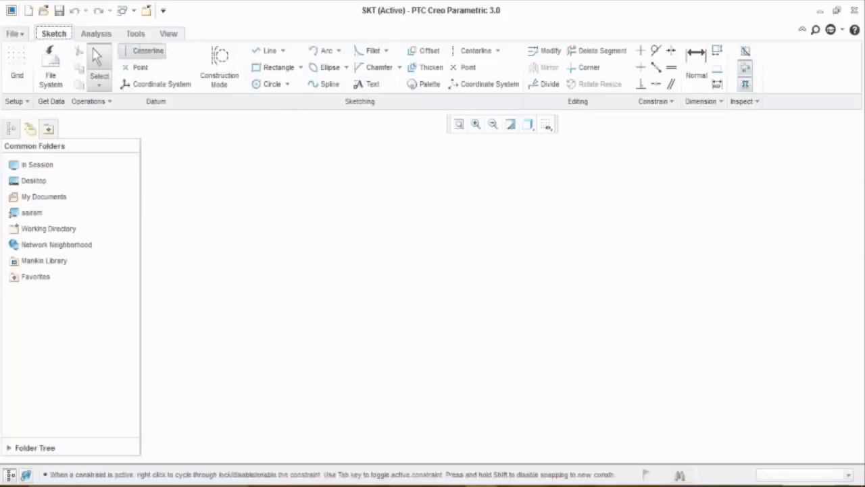
left_click(464, 192)
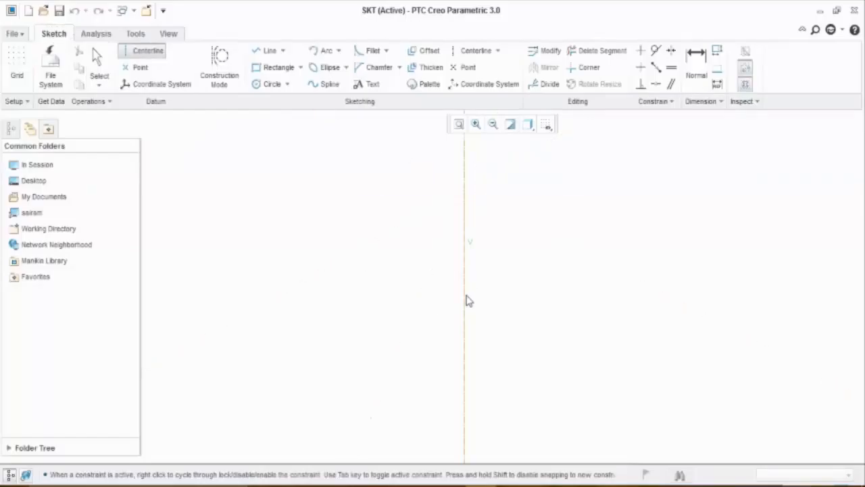
left_click(466, 296)
left_click(327, 294)
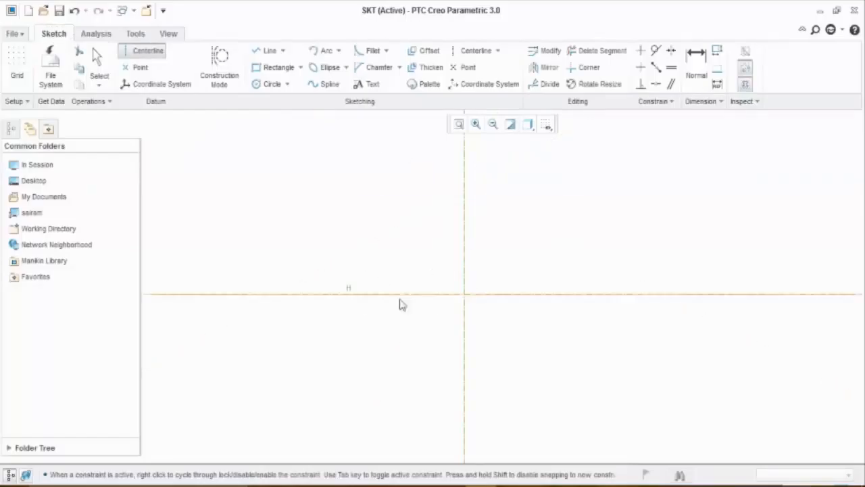
left_click(410, 292)
key("Escape")
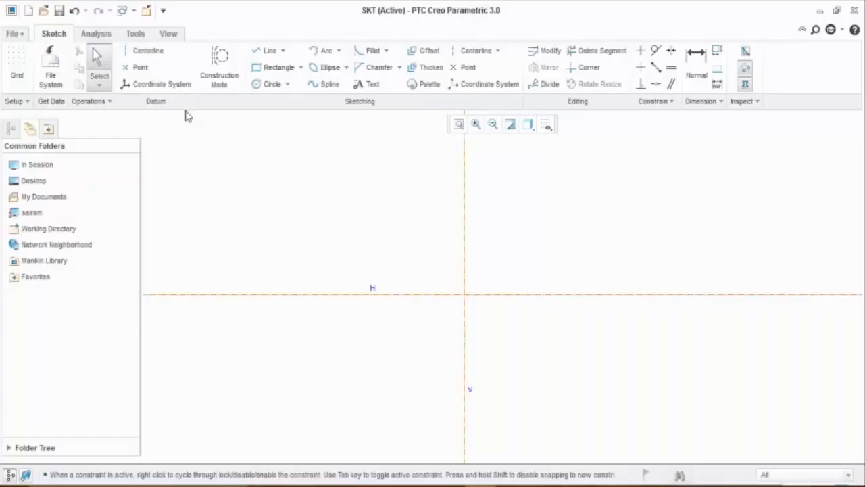
left_click(144, 54)
left_click(315, 197)
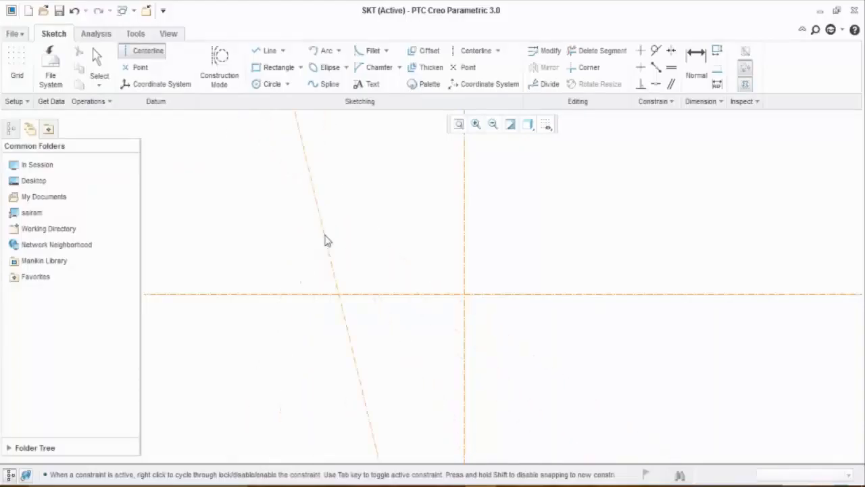
middle_click(328, 240)
middle_click(317, 211)
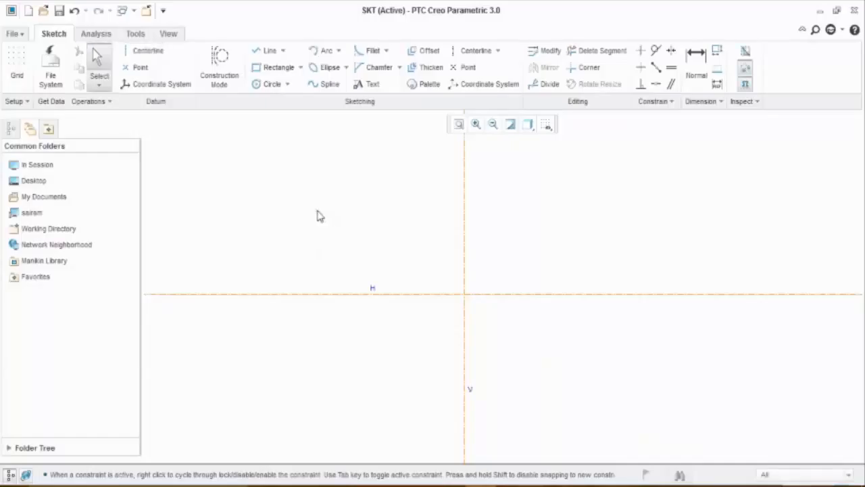
- Sketch a second vertical centerline about 6.72 to the left of the first one, and delete it again
left_click(145, 51)
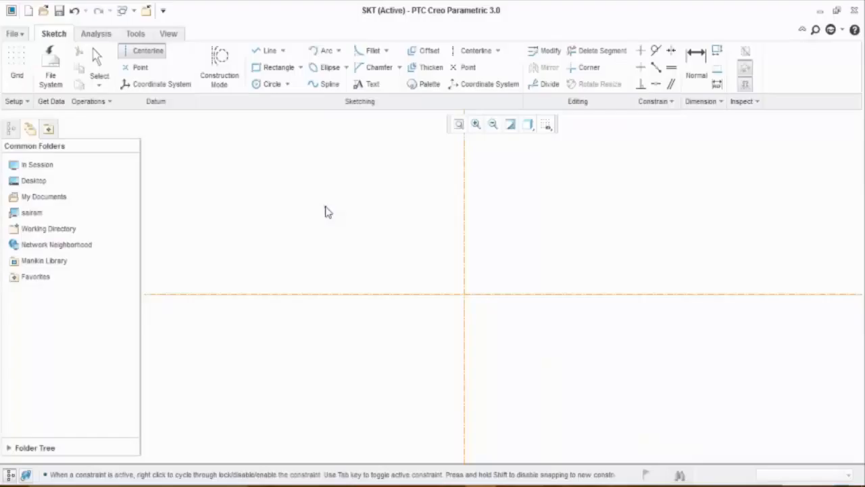
middle_click(331, 204)
left_click(331, 204)
left_click(331, 242)
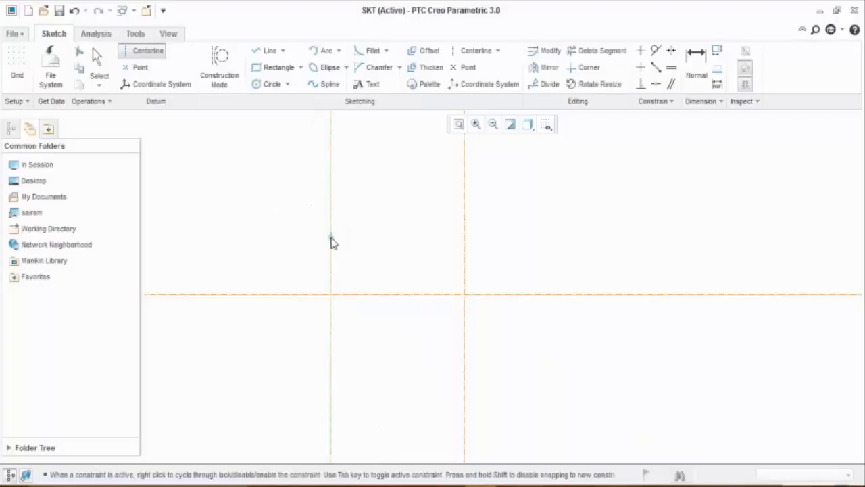
middle_click(370, 237)
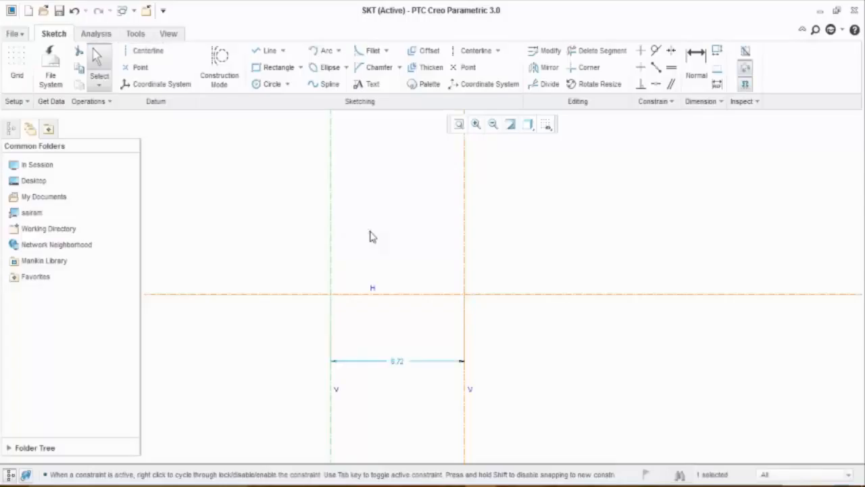
left_click(370, 237)
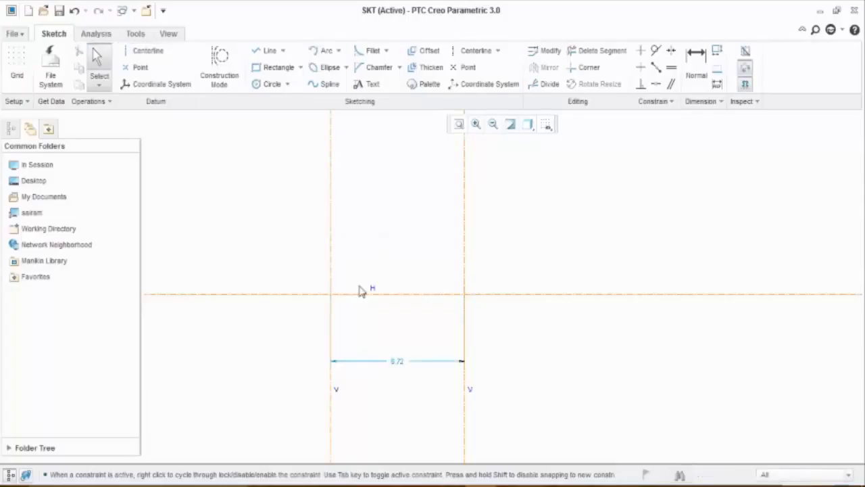
left_click(331, 235)
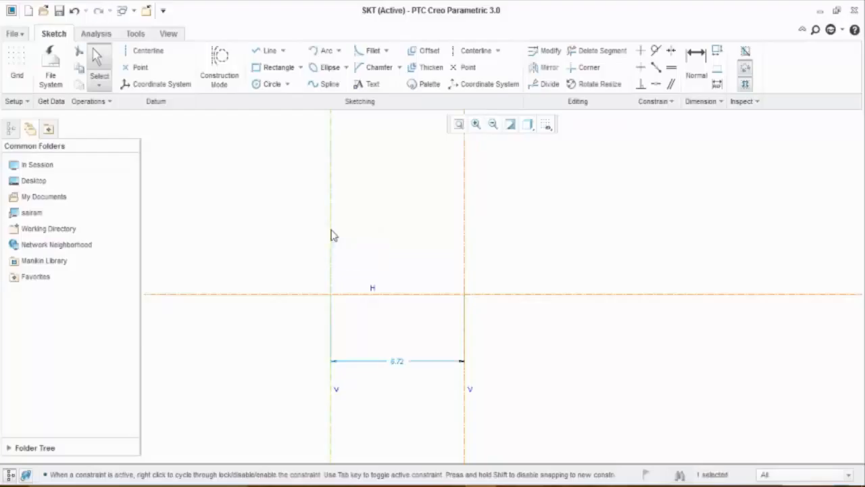
key("Delete")
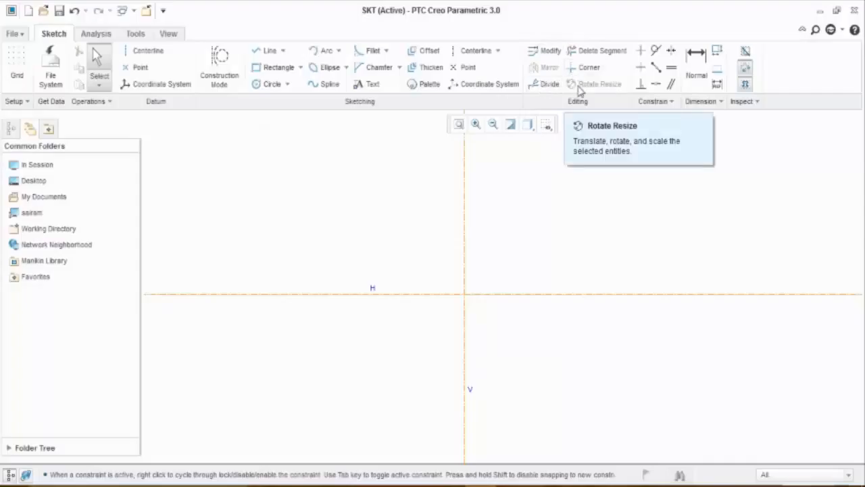
- Sketch a rectangle about 14.81 by 5.79 around the centerline crossing, its left side about 6.81 from the vertical centerline
left_click(261, 71)
left_click(328, 234)
left_click(546, 354)
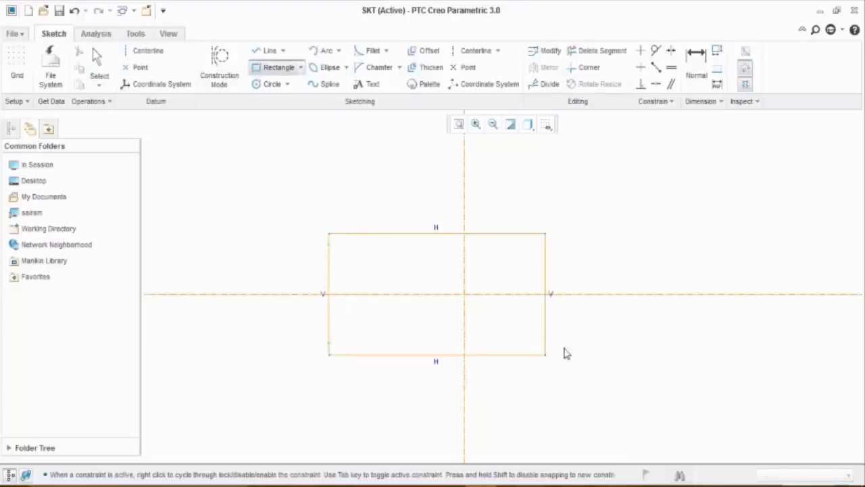
left_click(623, 354)
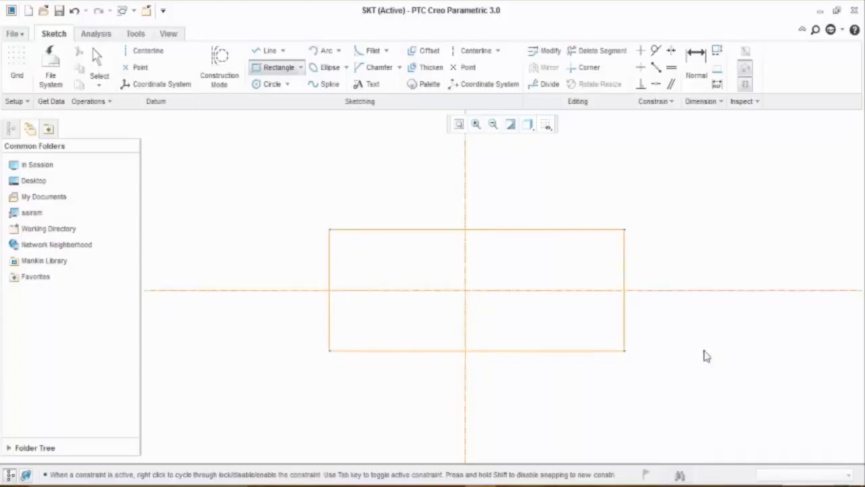
middle_click(706, 357)
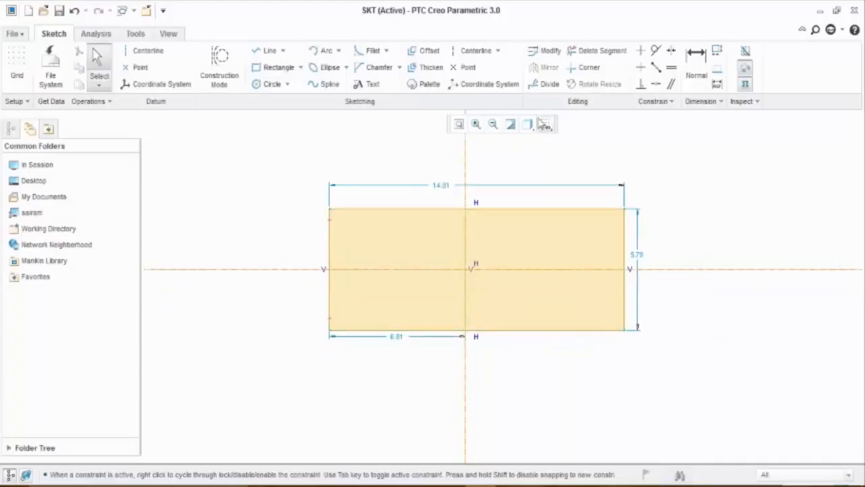
- Fillet the rectangle's upper-left corner and set the fillet radius to 2
left_click(371, 52)
left_click(330, 227)
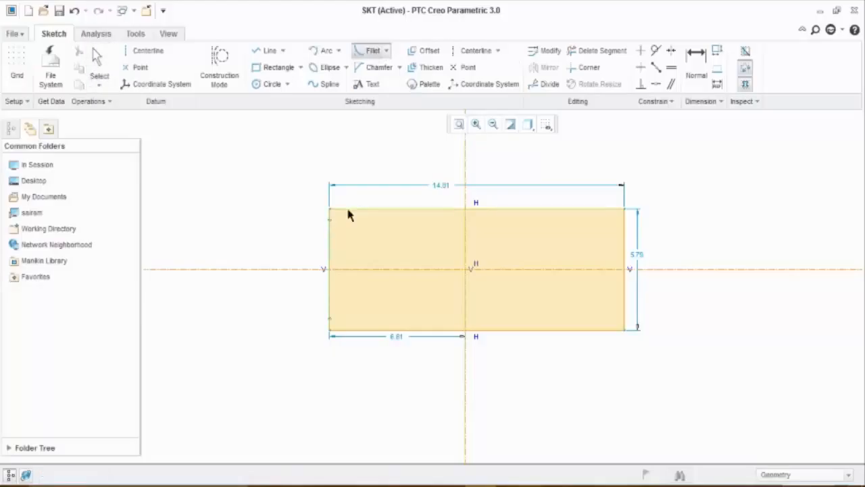
left_click(342, 209)
middle_click(286, 207)
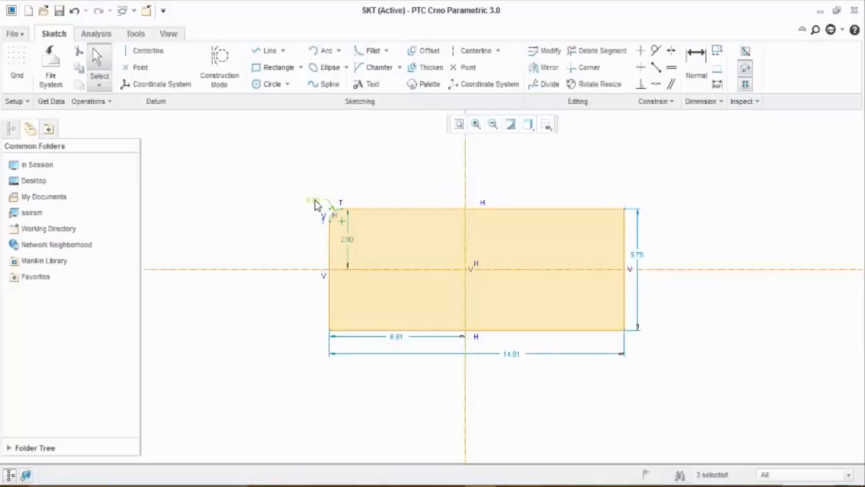
double_click(314, 201)
type("2")
key("Return")
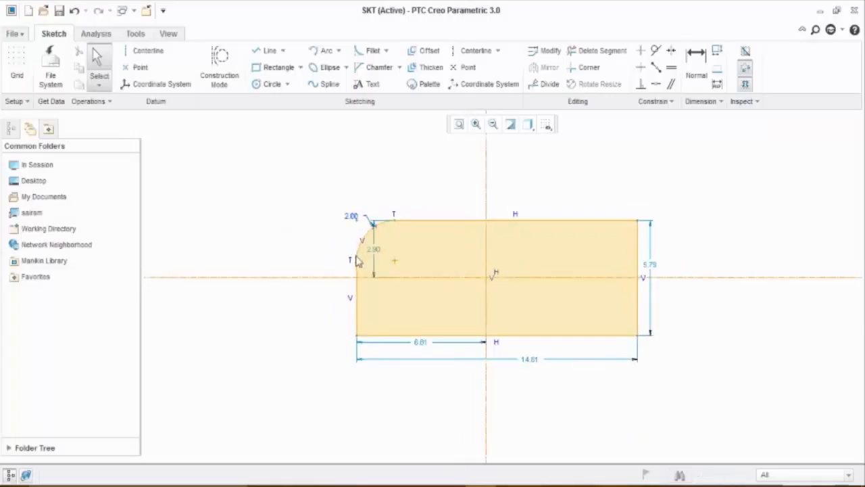
- Fillet the rectangle's lower-right corner between its right and bottom sides
left_click(373, 51)
left_click(636, 312)
left_click(618, 336)
middle_click(646, 340)
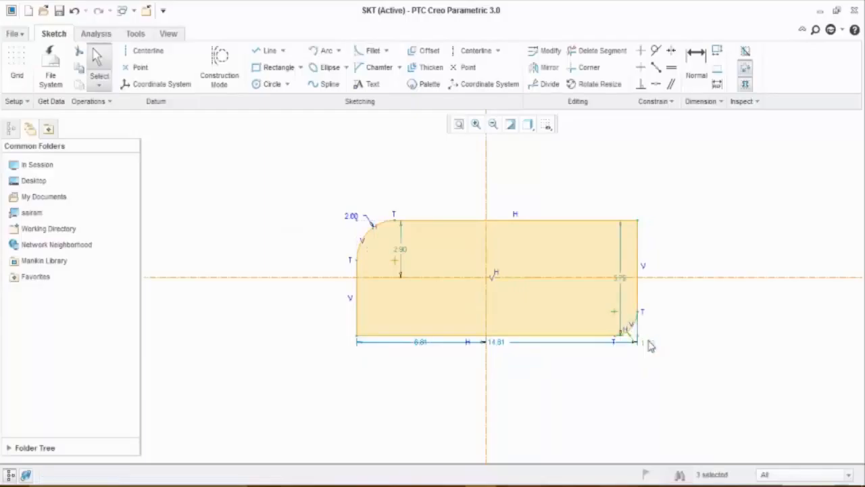
- Set the radius of the rectangle's lower-right fillet to 10
left_click(644, 332)
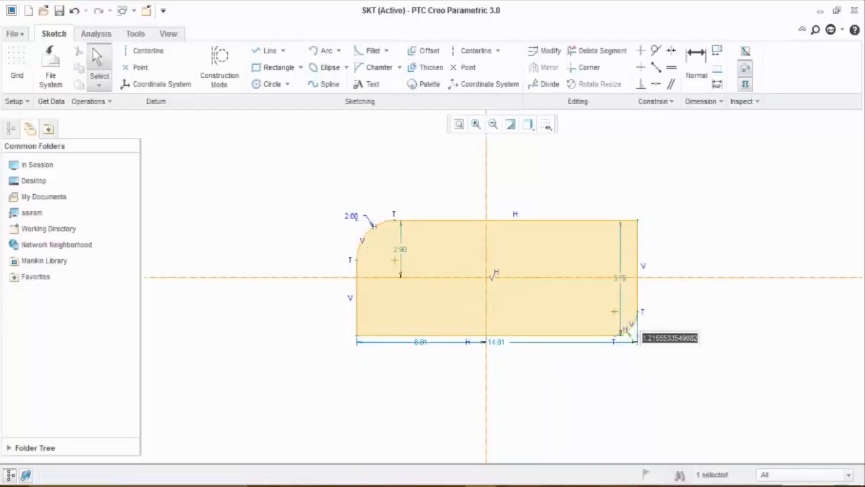
type("10")
key("Return")
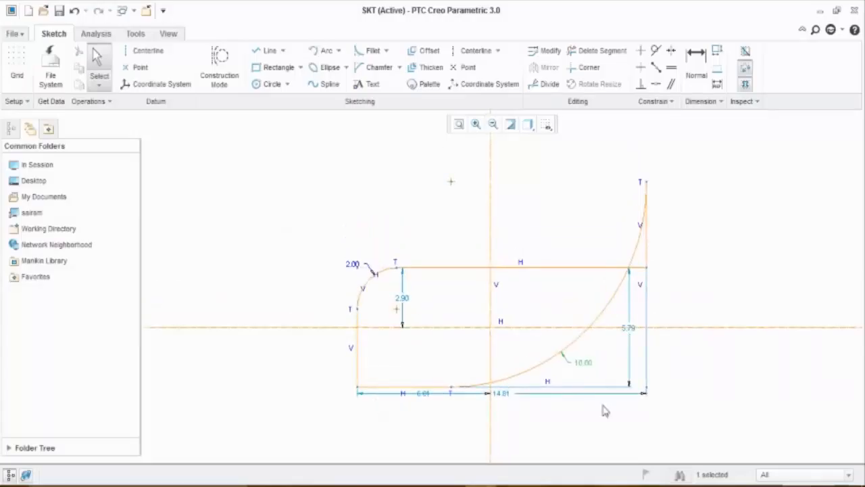
- Change the lower-right fillet's radius to 5
double_click(582, 362)
type("5")
key("Return")
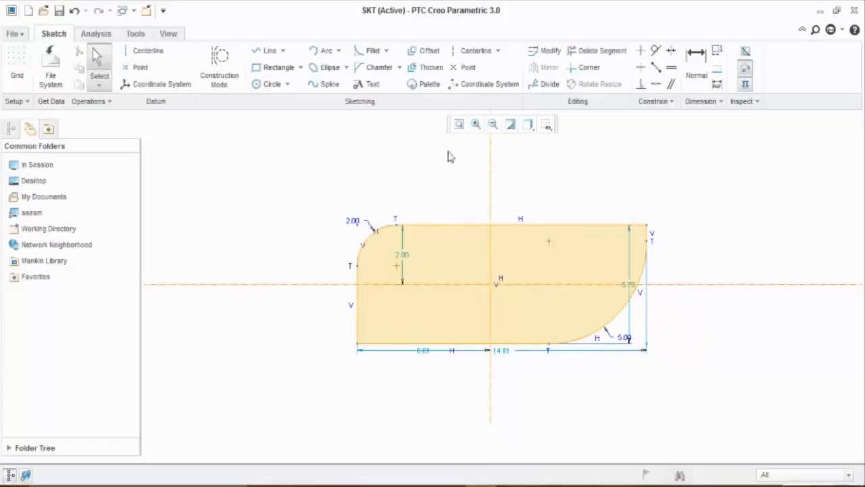
- Sketch a stepped line chain below the rectangle's top edge: about 1.19 down, 4.22 across, up to 0.40 depth, 3.18 across, and back to the edge
left_click(264, 54)
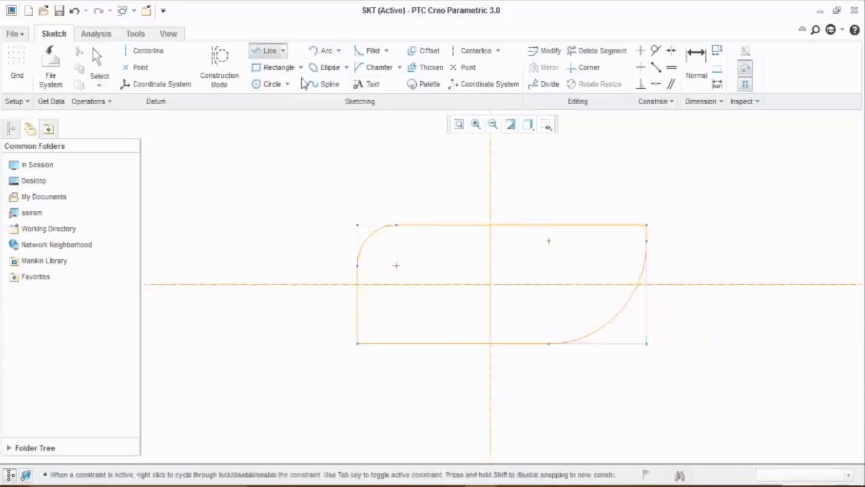
left_click(440, 225)
left_click(440, 250)
left_click(523, 249)
left_click(523, 233)
left_click(584, 233)
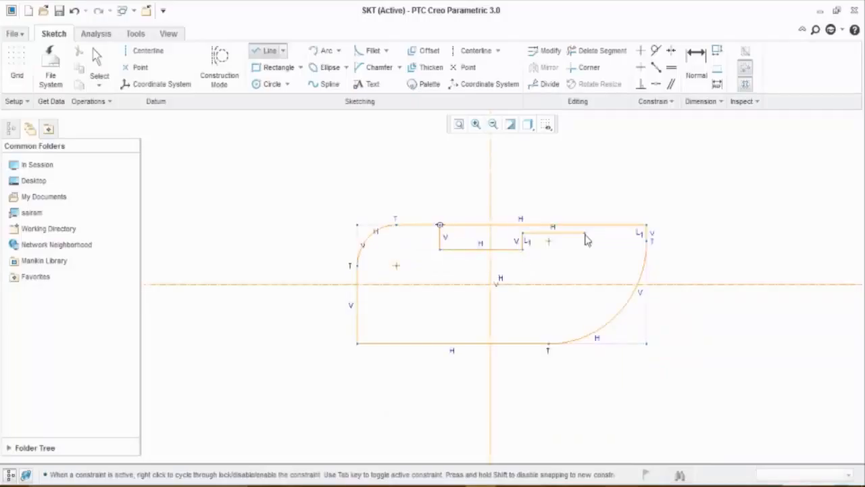
left_click(585, 225)
middle_click(605, 198)
middle_click(605, 198)
left_click(593, 192)
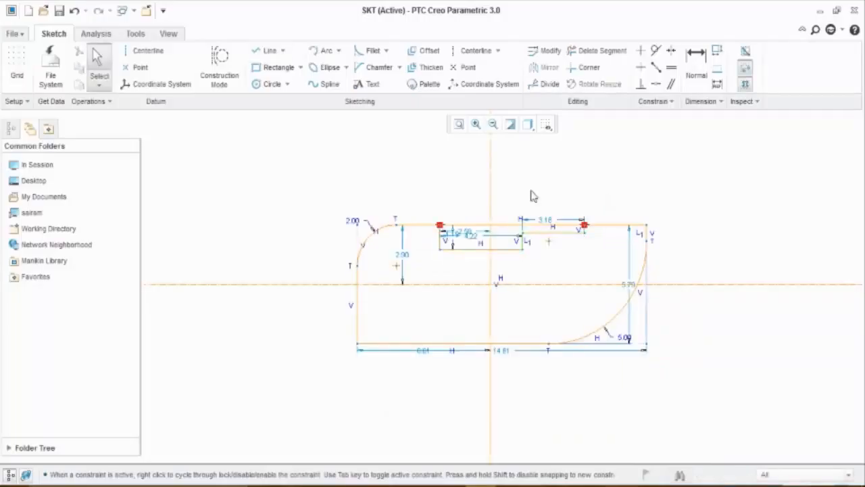
- Trim away the rectangle's top-edge segments above the stepped notch with Delete Segment
left_click(590, 52)
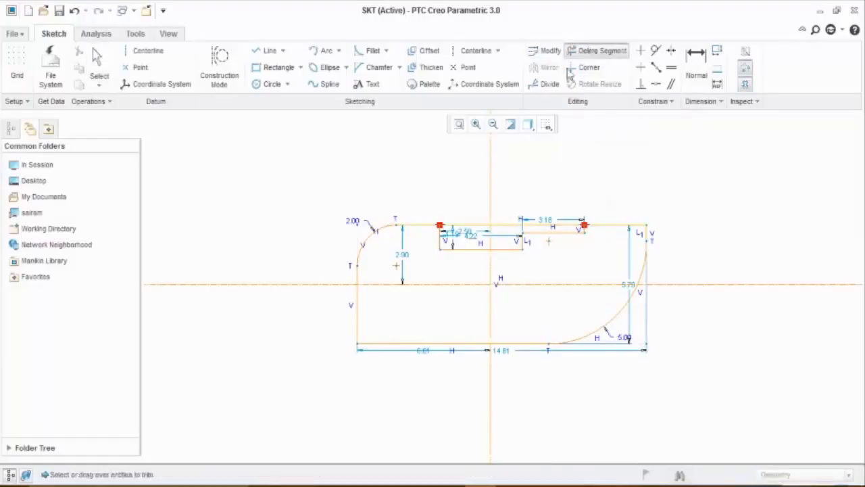
left_click(559, 225)
left_click(478, 224)
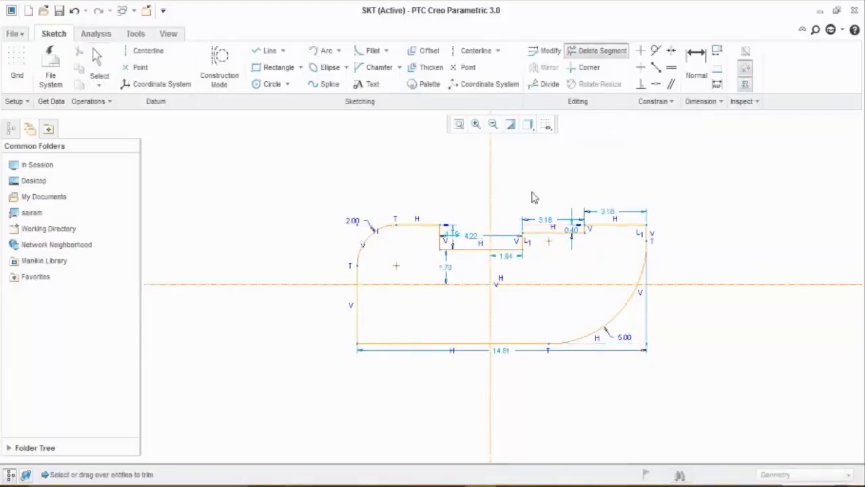
middle_click(533, 193)
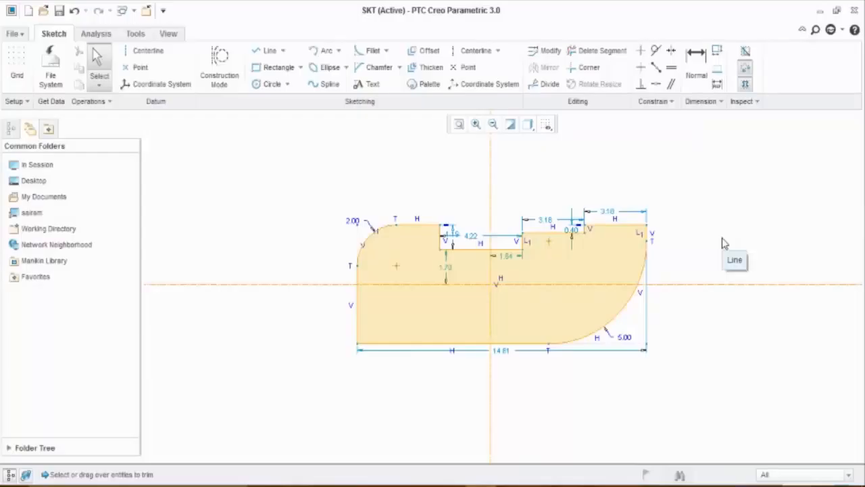
- Toggle the shading of closed loops off, back on, and off again
left_click(746, 85)
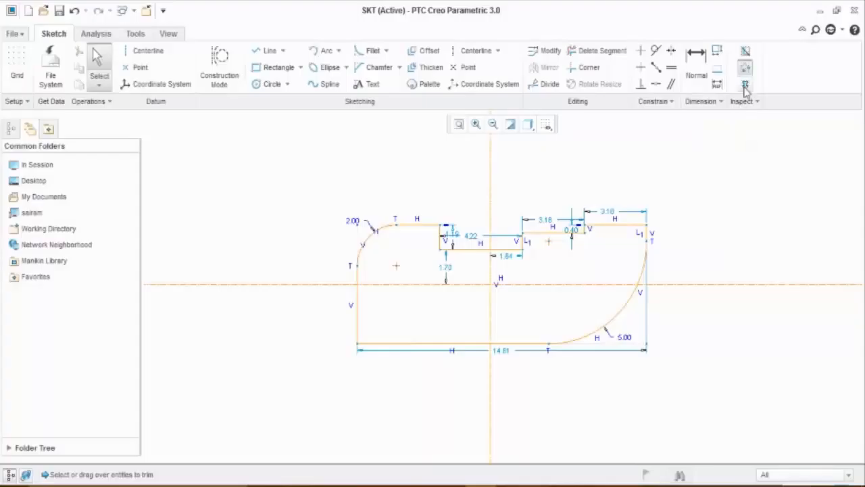
left_click(746, 86)
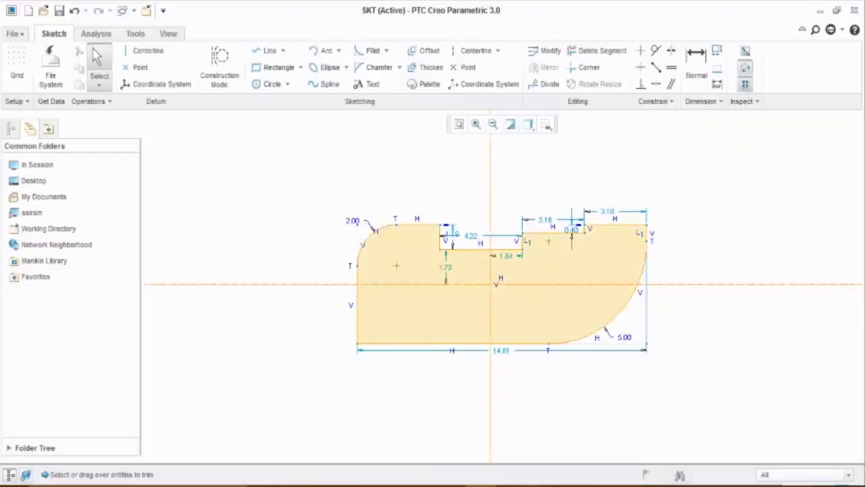
left_click(746, 86)
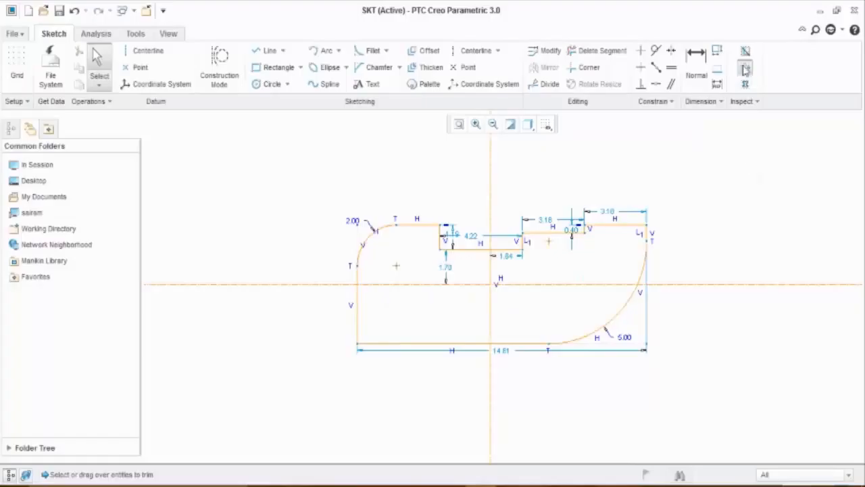
- Delete the top-edge segment beside the upper-right corner, toggle open-end highlighting off and on, and turn closed-loop shading back on
left_click(606, 225)
left_click(606, 229)
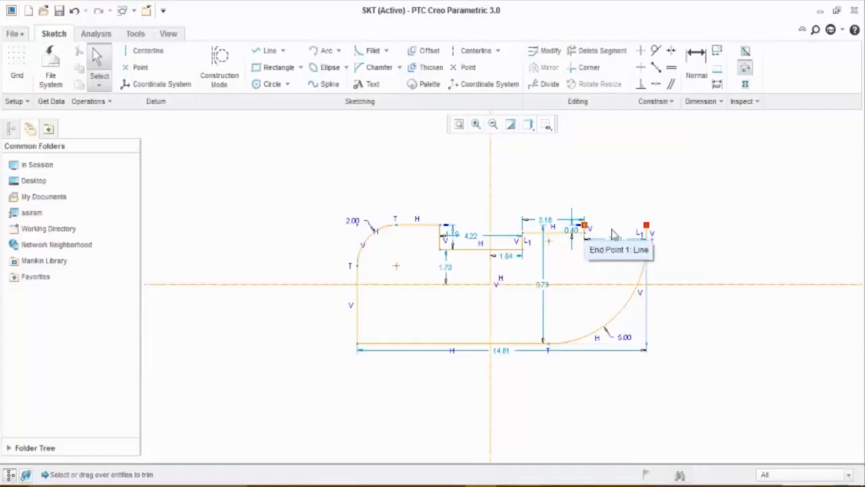
left_click(744, 72)
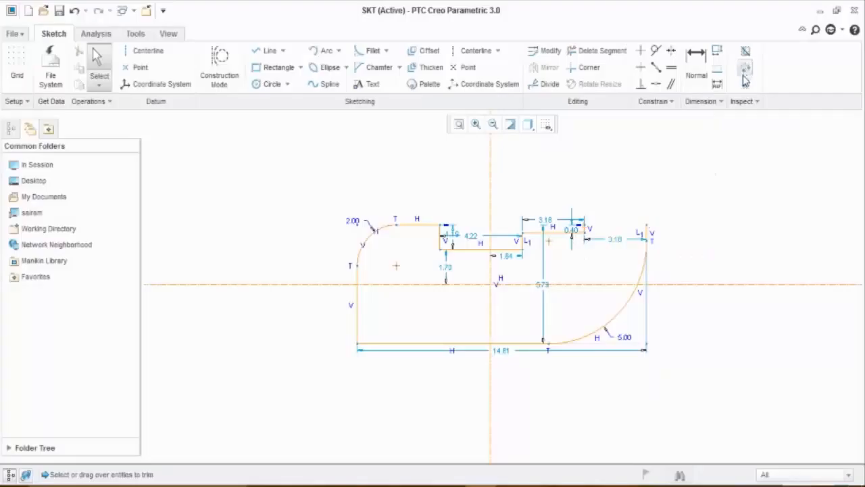
left_click(746, 73)
left_click(746, 87)
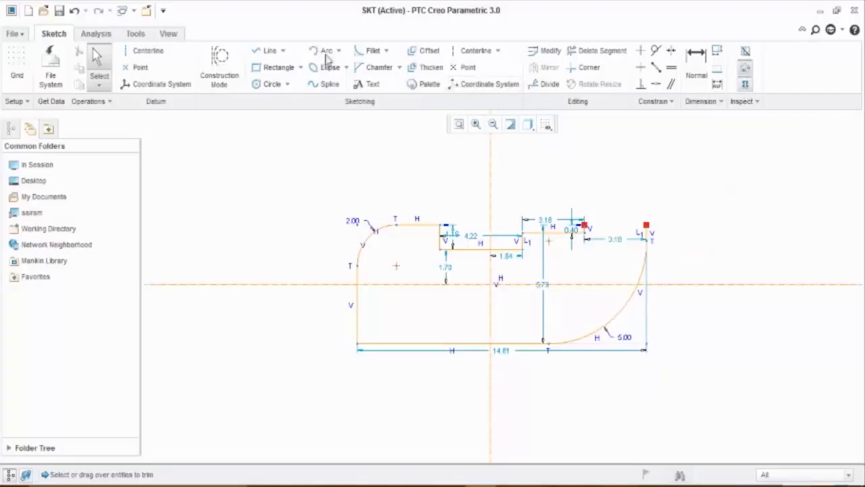
- Sketch a horizontal line between the two open ends at the upper-right corner to close the profile
left_click(267, 51)
left_click(585, 225)
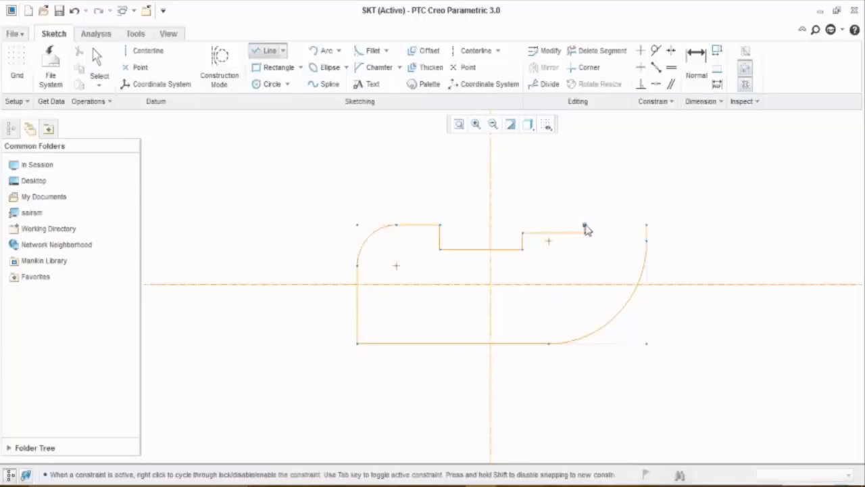
left_click(646, 224)
middle_click(662, 225)
middle_click(686, 223)
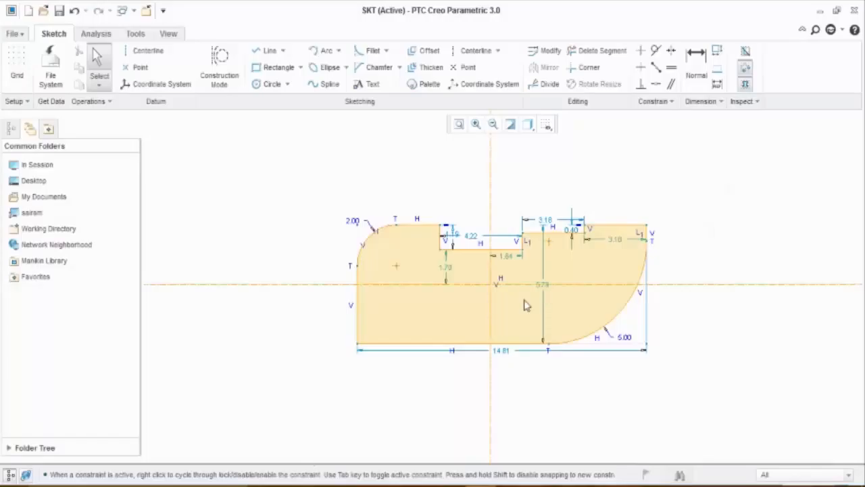
mouse_move(517, 278)
middle_mouse_down()
mouse_move(280, 263)
mouse_move(388, 258)
middle_mouse_up()
middle_click_drag(326, 250, 416, 280)
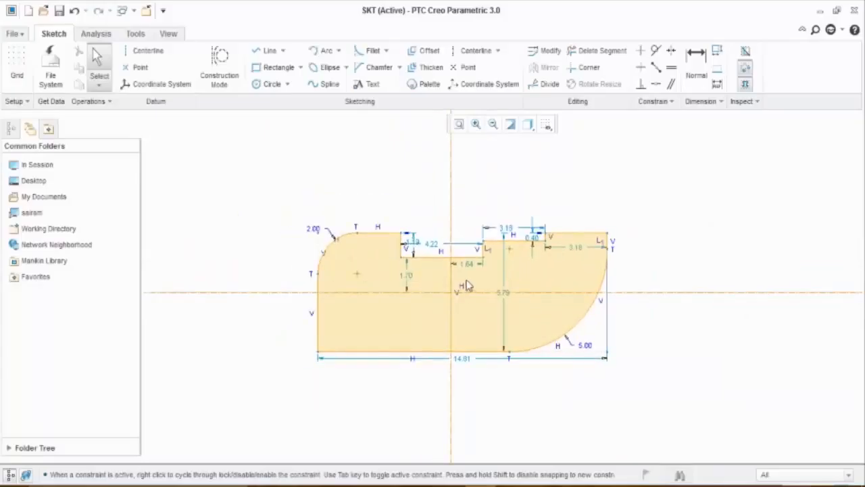
mouse_move(465, 277)
middle_mouse_down()
mouse_move(506, 245)
mouse_move(644, 223)
mouse_move(521, 218)
mouse_move(364, 189)
middle_mouse_up()
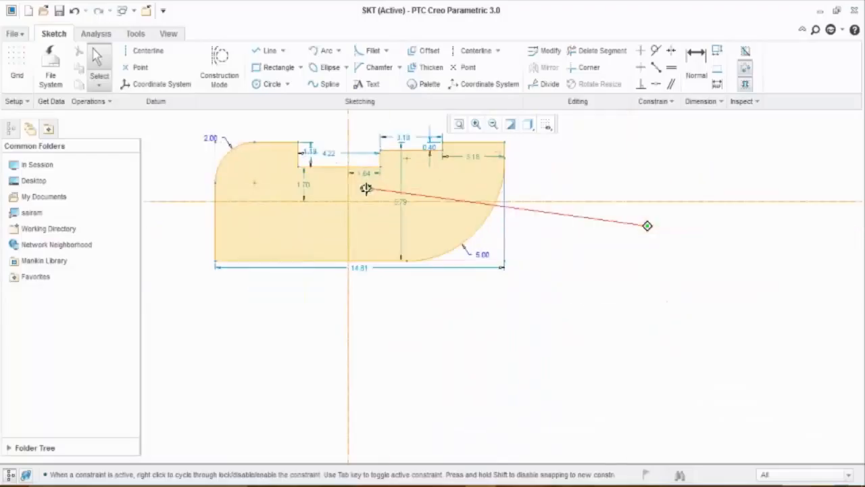
middle_click_drag(396, 218, 560, 341)
mouse_move(519, 308)
middle_mouse_down()
mouse_move(373, 353)
mouse_move(437, 310)
mouse_move(447, 285)
middle_mouse_up()
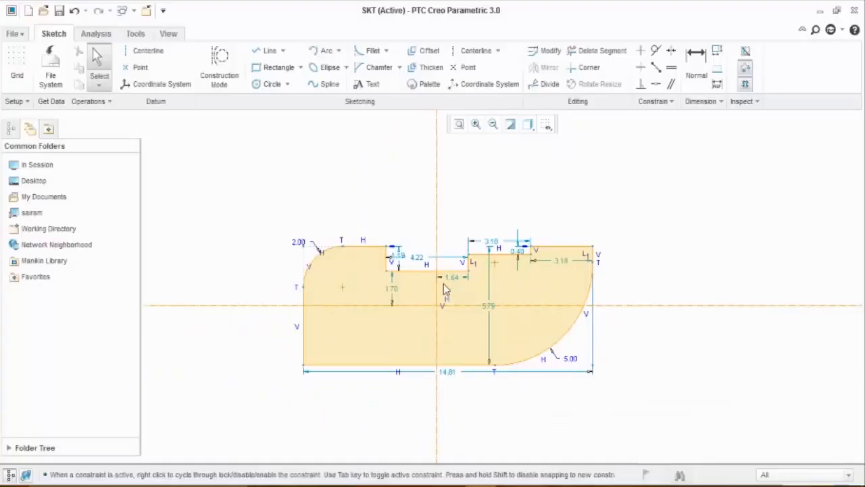
- Sketch a circle about 4.33 in diameter on the horizontal centerline, centered about 4.50 to the left of the profile's left side
left_click(269, 85)
left_click(215, 306)
left_click(225, 261)
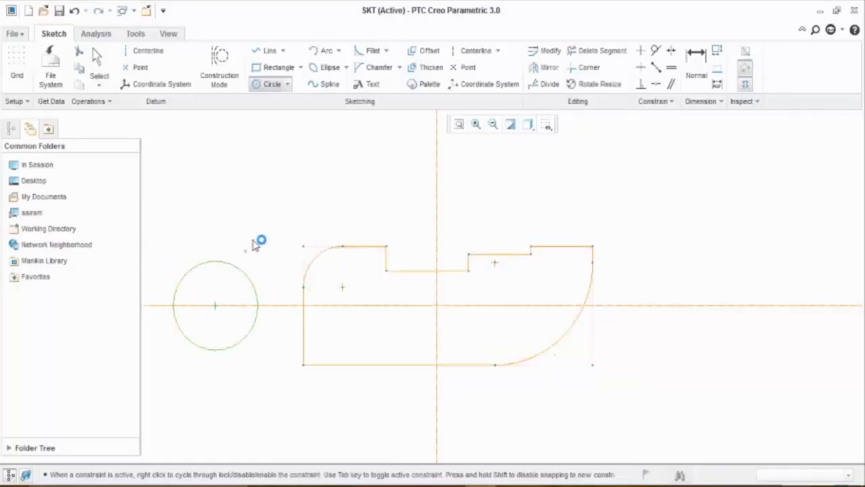
middle_click(260, 233)
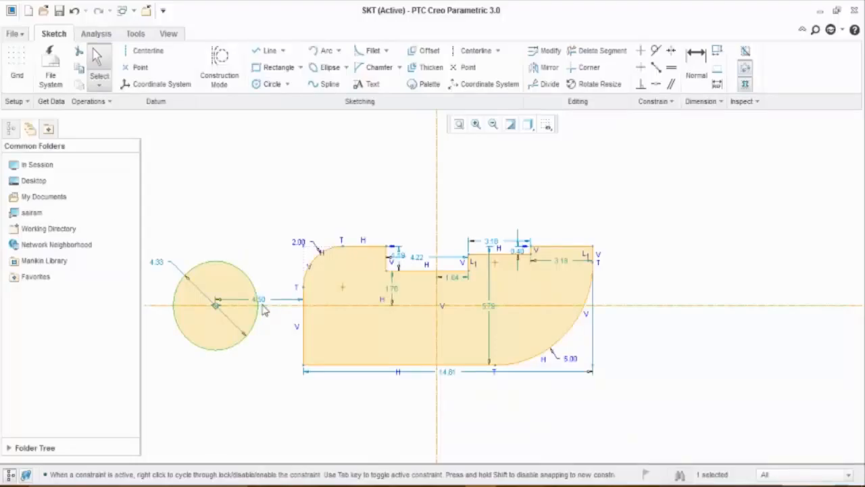
mouse_move(286, 257)
middle_mouse_down("shift")
mouse_move(469, 227)
mouse_move(360, 233)
mouse_move(335, 224)
middle_mouse_up("shift")
mouse_move(299, 200)
middle_mouse_down("shift")
mouse_move(417, 267)
mouse_move(427, 268)
mouse_move(452, 212)
middle_mouse_up("shift")
mouse_move(473, 245)
middle_mouse_down("shift")
mouse_move(357, 183)
mouse_move(353, 285)
mouse_move(565, 215)
mouse_move(439, 189)
mouse_move(340, 307)
middle_mouse_up("shift")
mouse_move(324, 270)
middle_mouse_down("shift")
mouse_move(563, 238)
mouse_move(317, 224)
middle_mouse_up("shift")
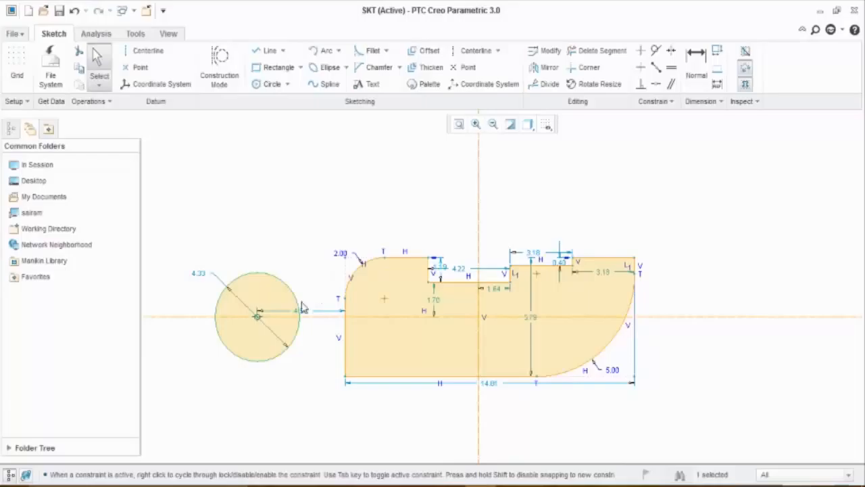
mouse_move(301, 301)
middle_mouse_down("ctrl")
mouse_move(302, 227)
mouse_move(298, 428)
mouse_move(302, 221)
mouse_move(310, 358)
mouse_move(301, 399)
mouse_move(295, 253)
mouse_move(296, 271)
middle_mouse_up("ctrl")
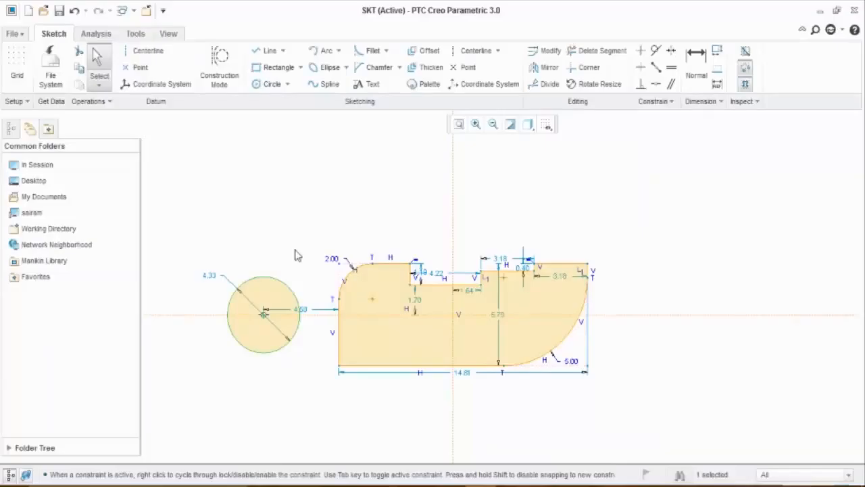
mouse_move(304, 290)
middle_mouse_down("ctrl")
mouse_move(304, 401)
mouse_move(305, 232)
mouse_move(301, 380)
mouse_move(303, 240)
mouse_move(302, 351)
middle_mouse_up("ctrl")
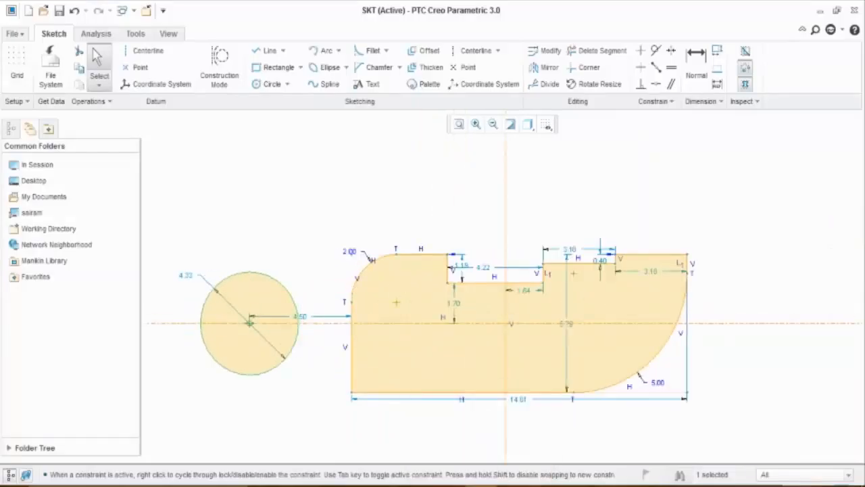
mouse_move(321, 248)
middle_mouse_down("ctrl")
mouse_move(334, 319)
mouse_move(309, 219)
mouse_move(313, 185)
middle_mouse_up("ctrl")
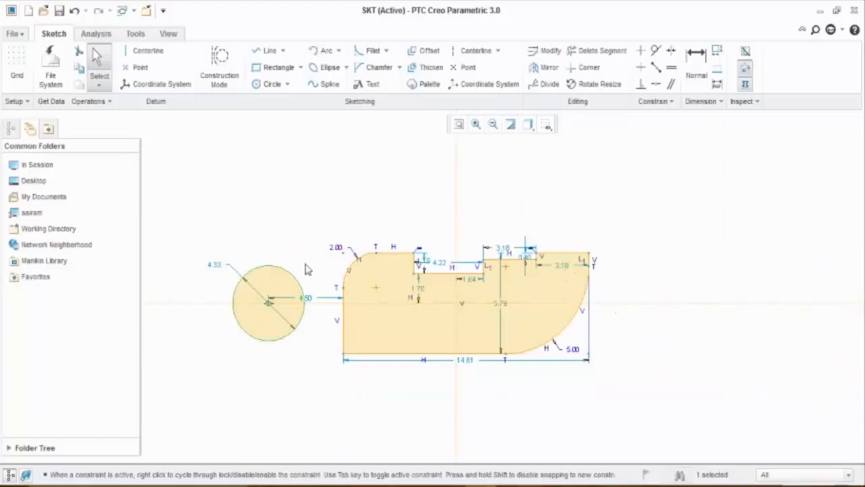
- Delete the profile, the circle and their dimensions, and undo the deletion
left_click_drag(606, 205, 200, 407)
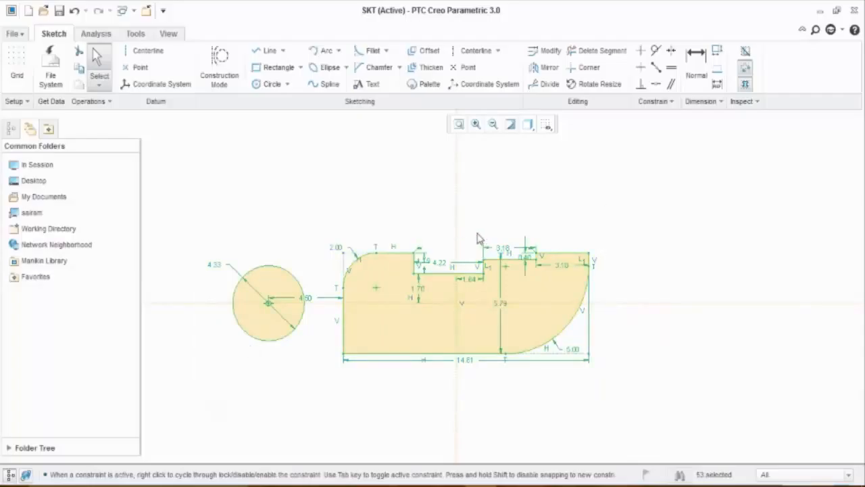
key("Delete")
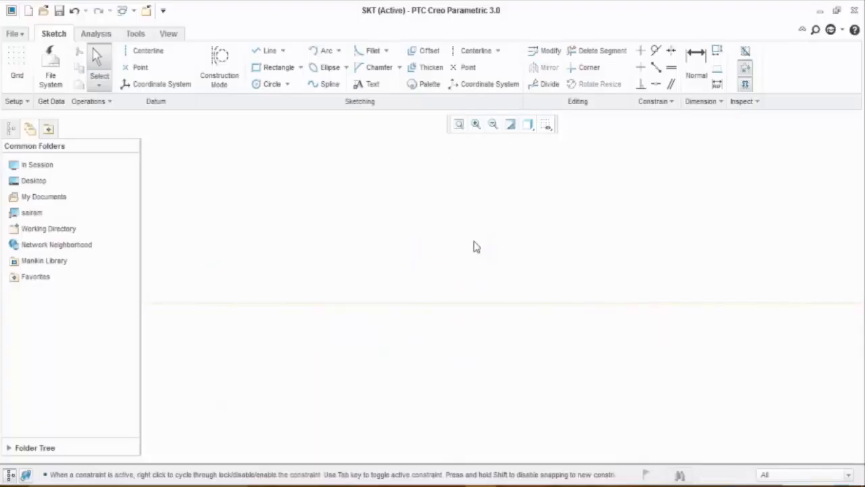
key("ctrl+z")
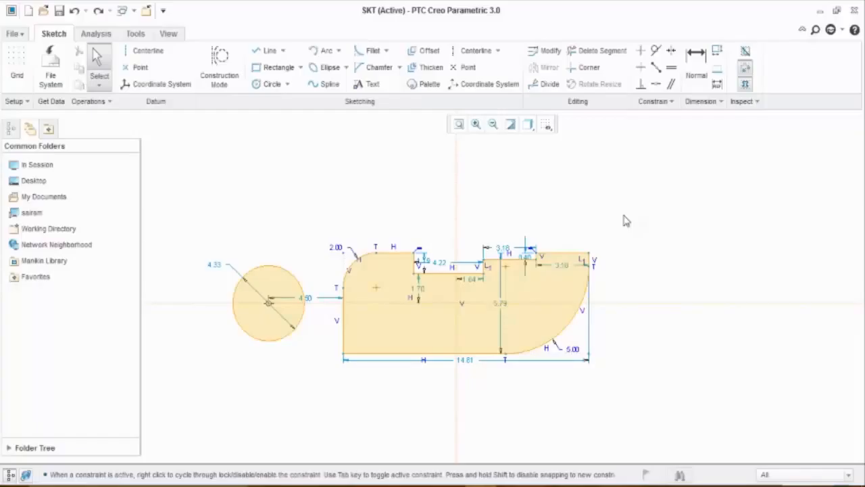
- Delete the profile, the circle and all dimensions, and clear the remaining centerlines with their angle dimension
mouse_move(614, 209)
left_mouse_down()
mouse_move(202, 417)
mouse_move(194, 410)
left_mouse_up()
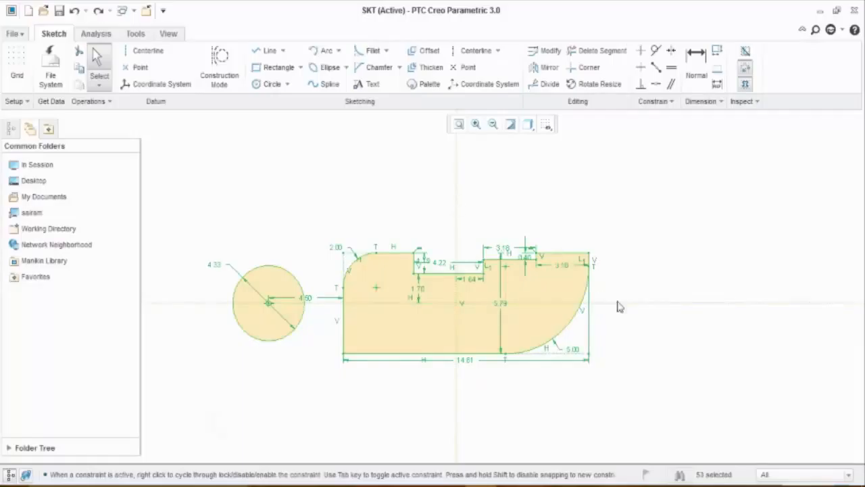
key("Delete")
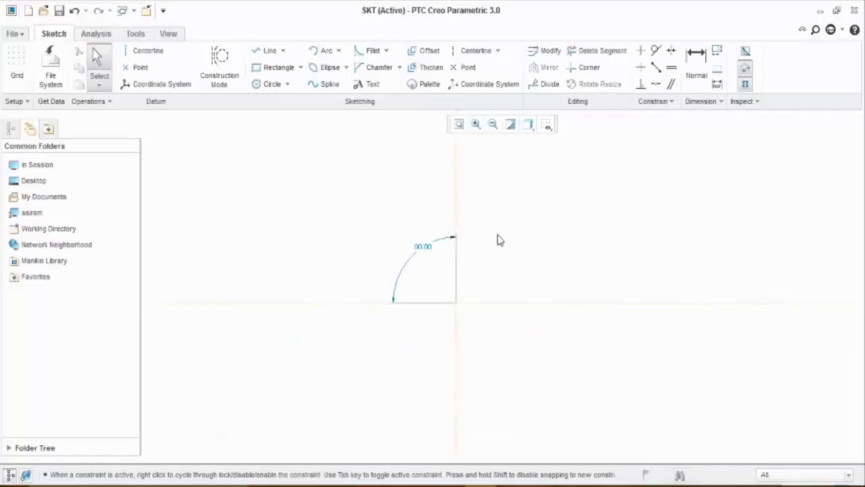
left_click_drag(500, 236, 419, 350)
key("Delete")
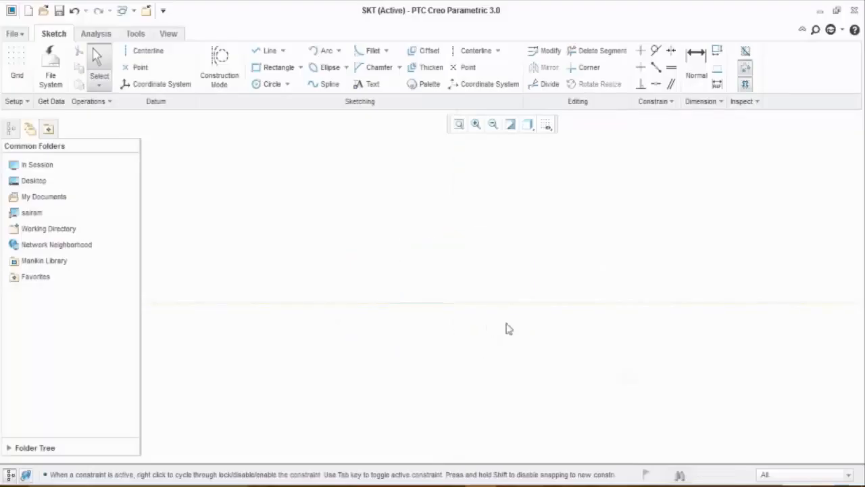
- Sketch one vertical and one horizontal datum centerline crossing near the middle of the empty sketch
left_click(139, 52)
left_click(486, 235)
left_click(486, 277)
left_click(392, 285)
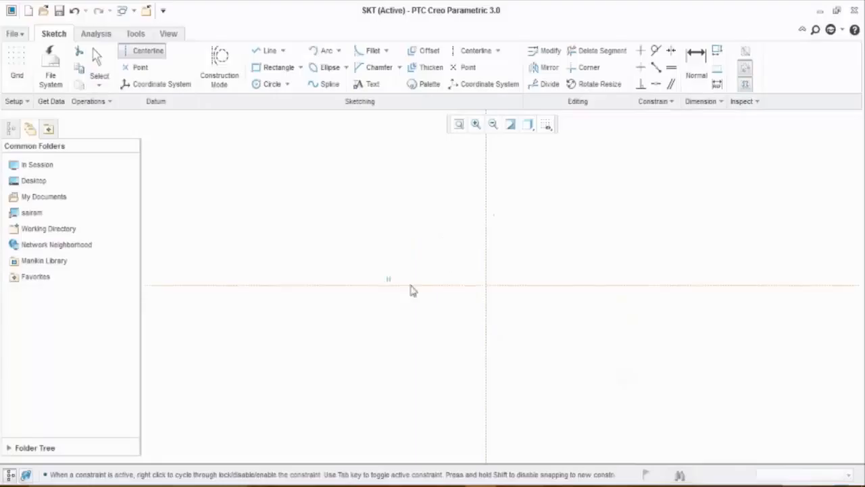
left_click(552, 295)
middle_click(552, 263)
left_click(559, 257)
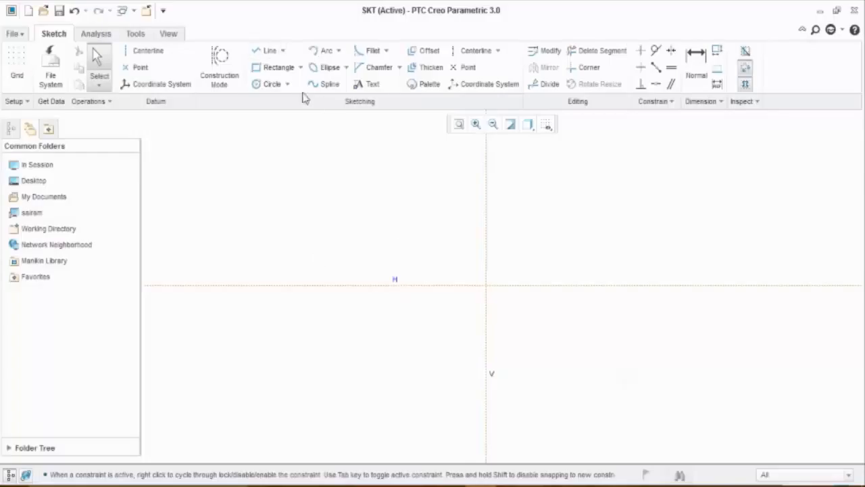
left_click(141, 54)
left_click(320, 350)
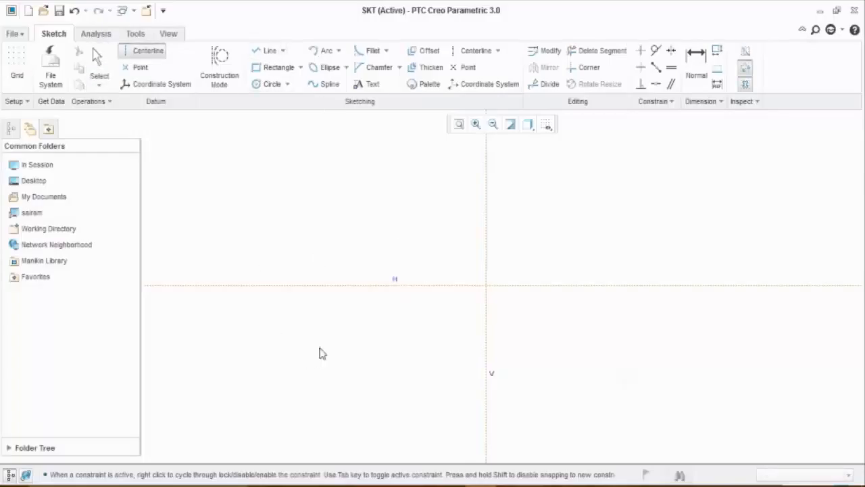
left_click(412, 221)
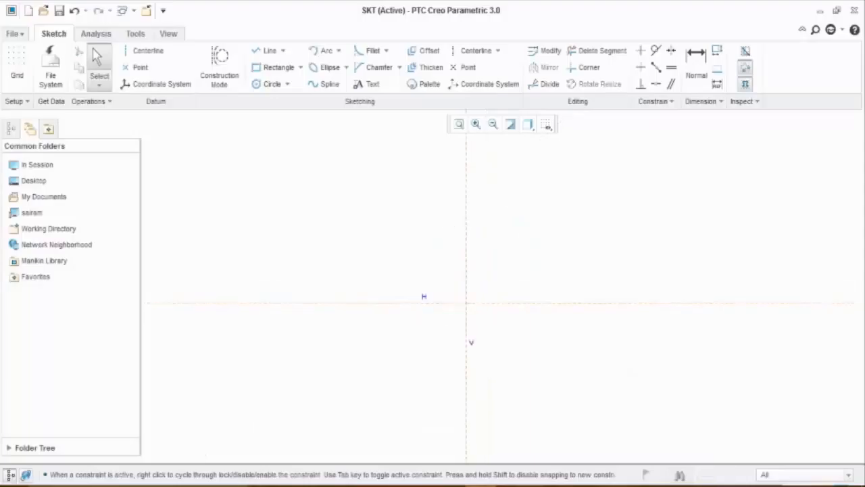
- Sketch an open chain of seven lines starting with a slanted line across the horizontal centerline and stepping across the vertical centerline
left_click(283, 51)
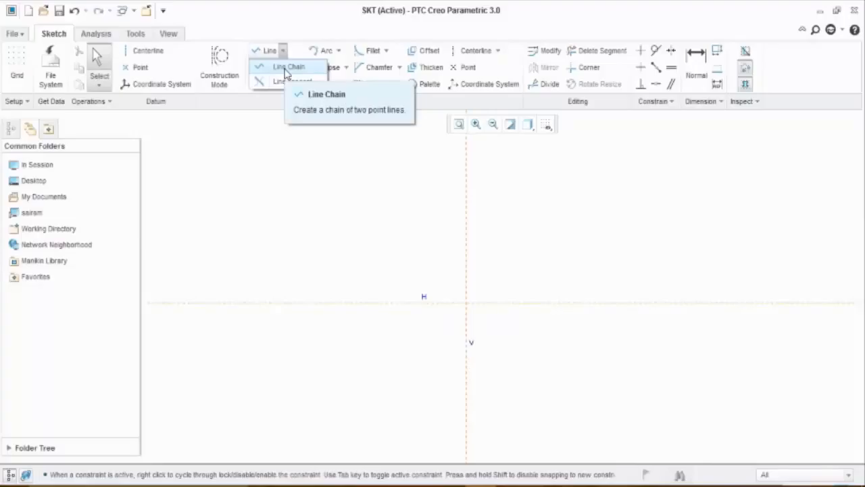
left_click(286, 68)
left_click(381, 263)
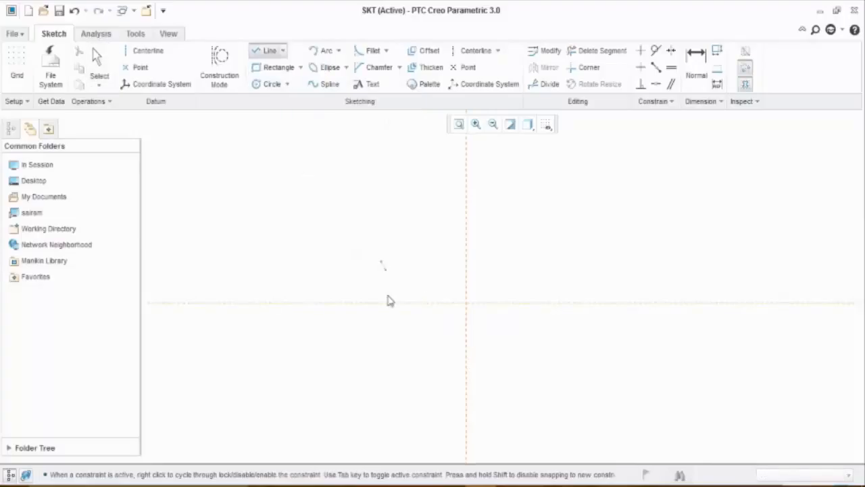
left_click(333, 348)
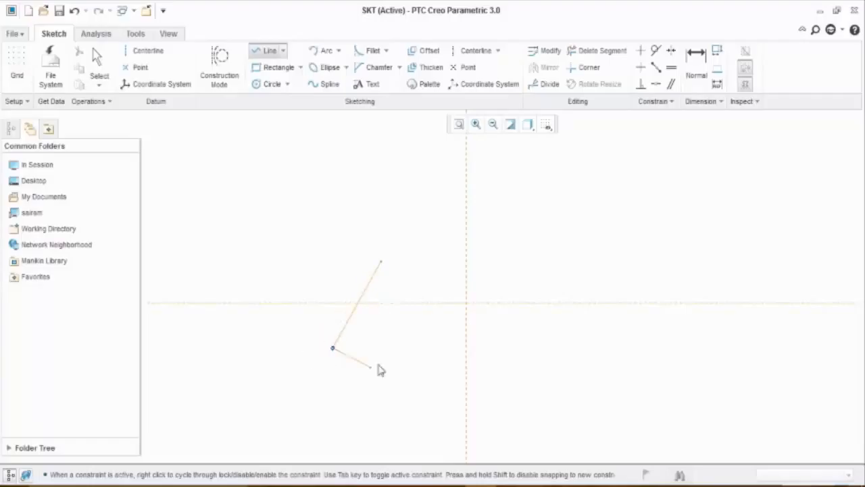
left_click(412, 348)
left_click(411, 392)
left_click(494, 392)
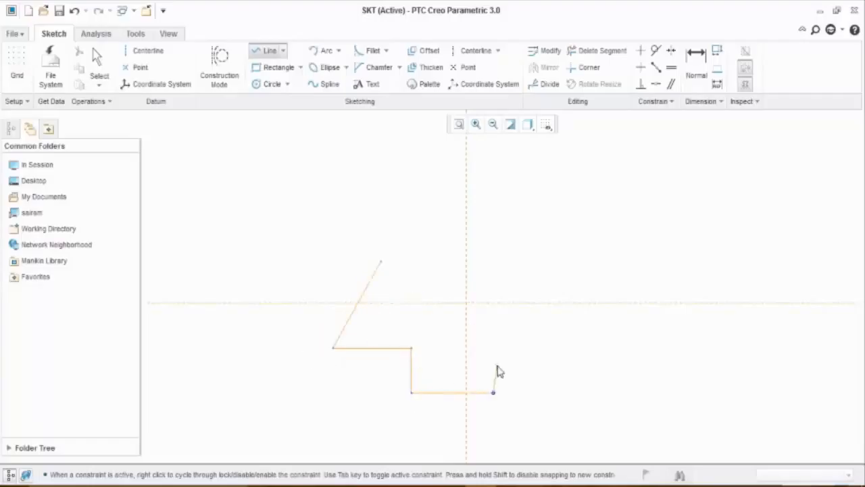
left_click(497, 365)
left_click(578, 365)
left_click(578, 328)
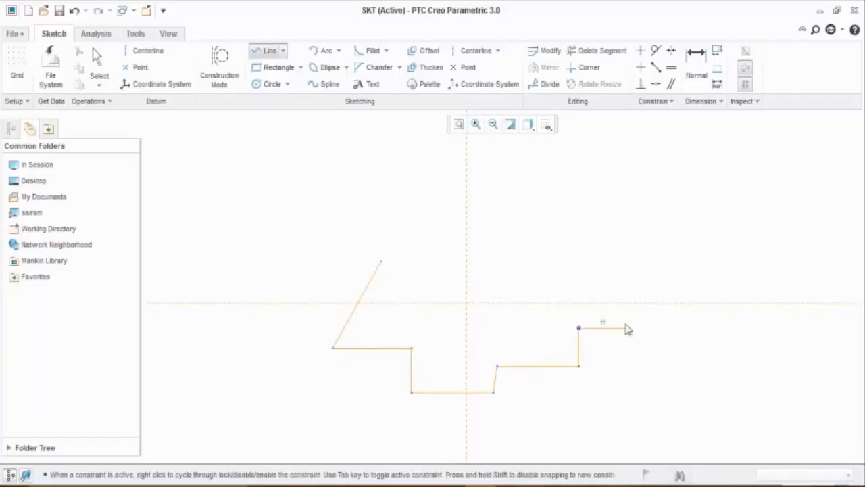
middle_click(614, 282)
middle_click(614, 282)
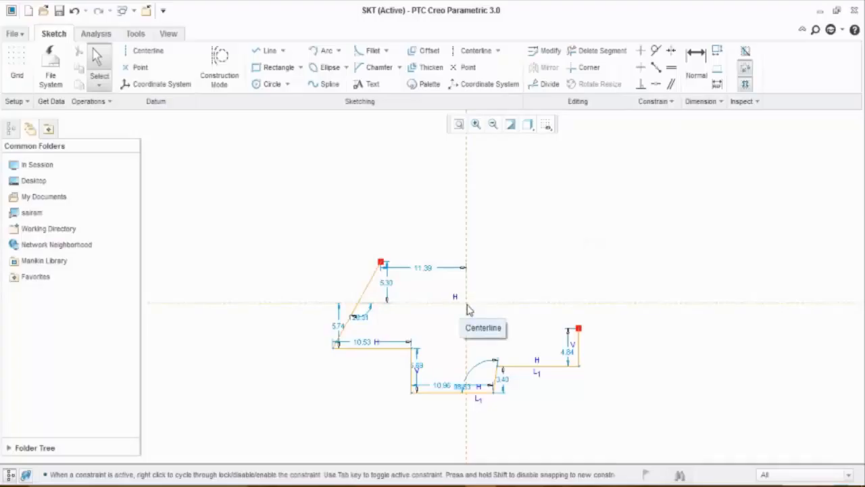
- Delete the whole line chain and sketch a single slanted line about 19.87 long, crossing the horizontal centerline to the left of the vertical one
left_click_drag(638, 208, 296, 433)
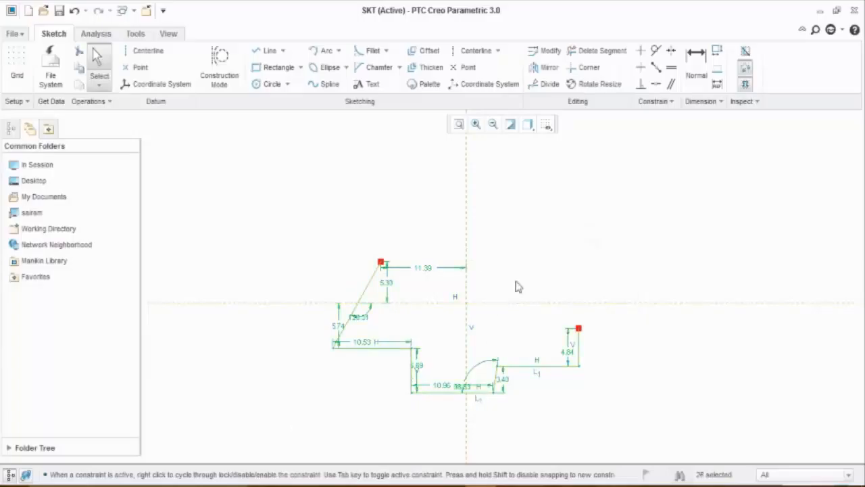
key("Delete")
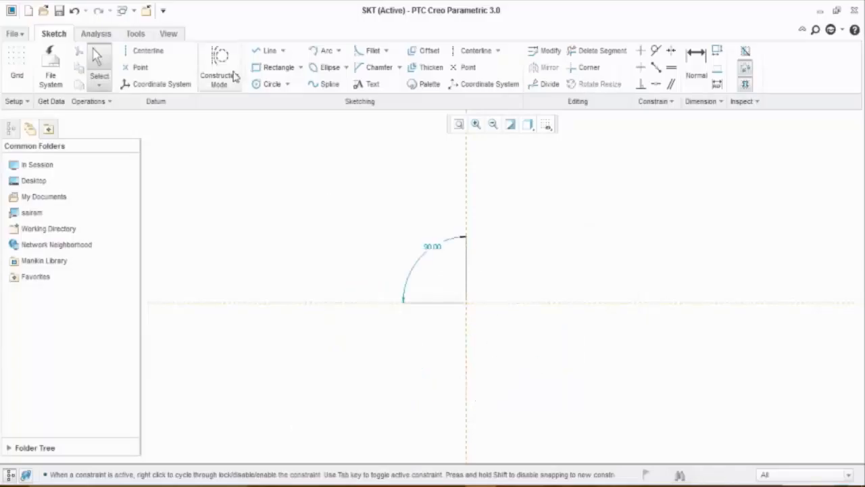
left_click(265, 52)
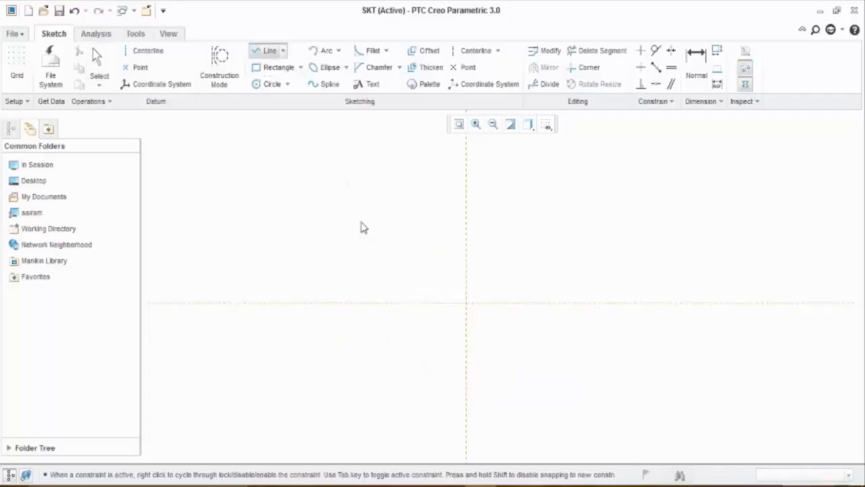
left_click(360, 218)
left_click(295, 358)
middle_click(353, 354)
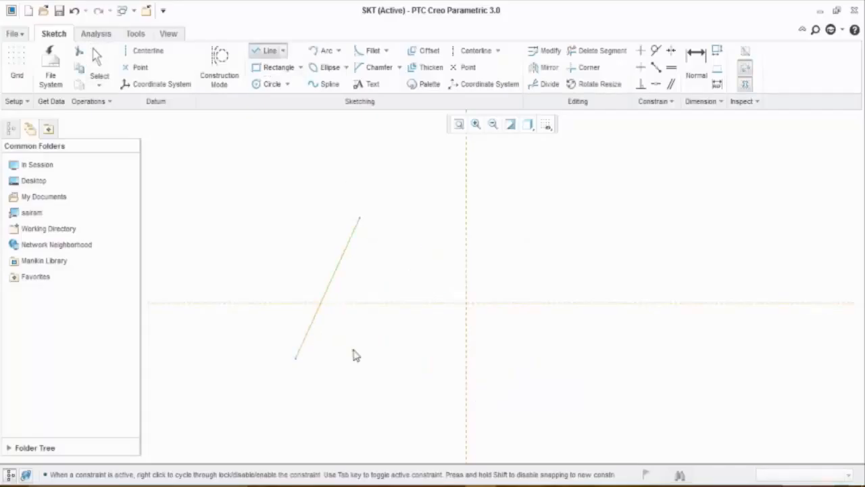
middle_click(353, 353)
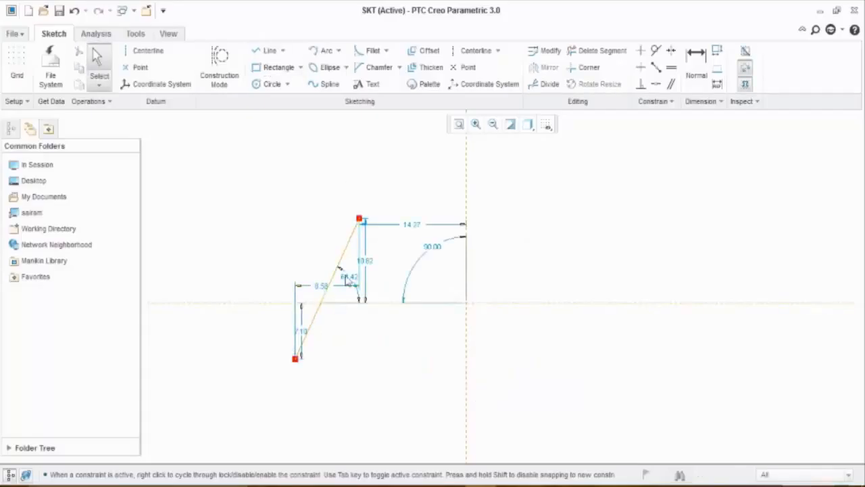
- Dimension the slanted line's length and set it to 20
left_click(698, 75)
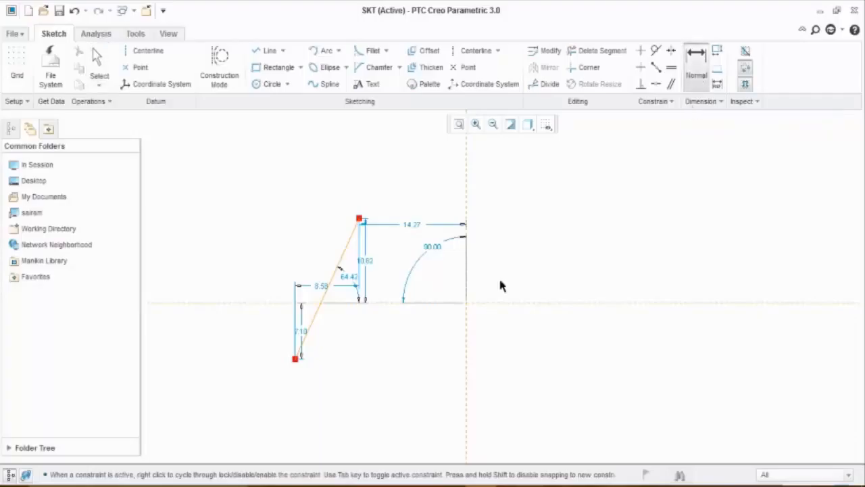
middle_click(319, 254)
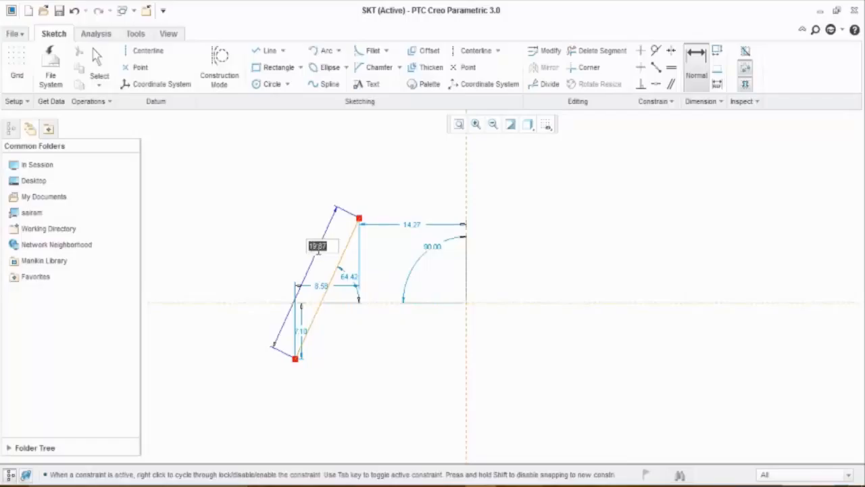
type("20")
key("Return")
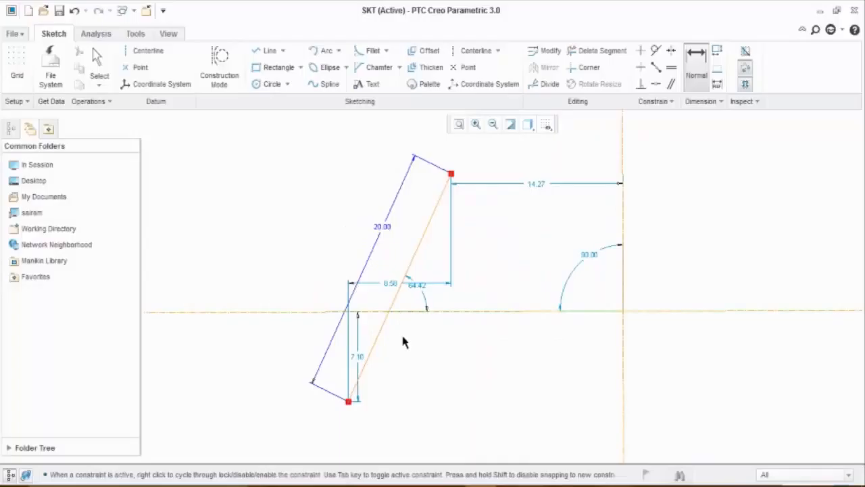
- Delete the slanted line and both centerlines with their angle dimension, leaving the sketch empty
left_click(99, 64)
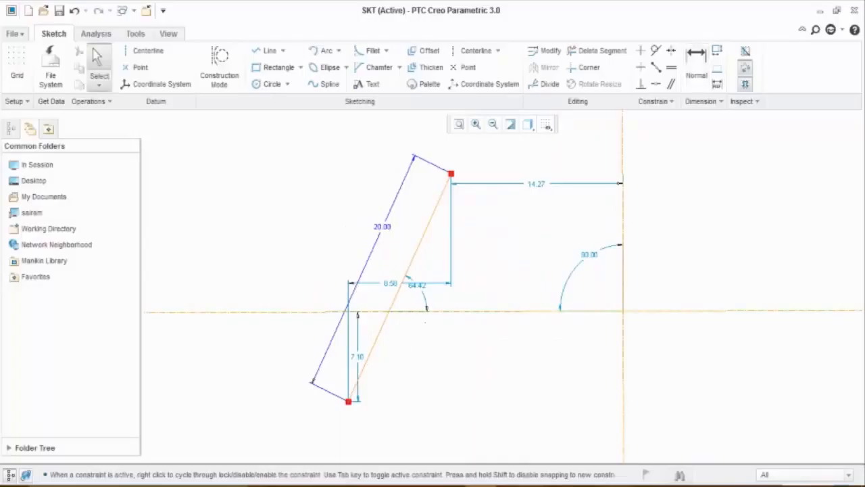
left_click(423, 245)
key("Delete")
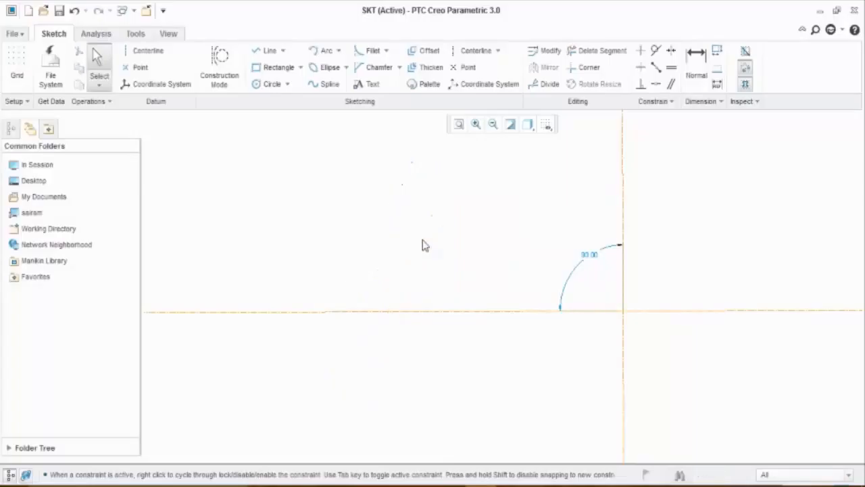
left_click(623, 232)
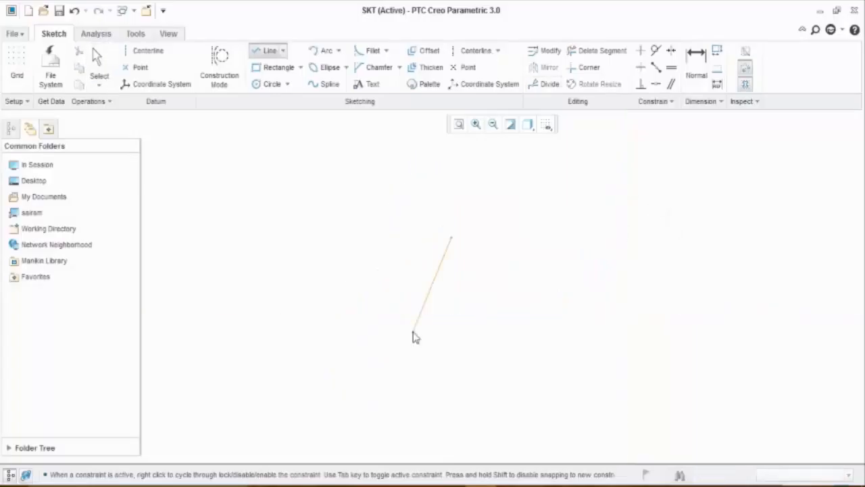
- Sketch a slanted and a horizontal line sharing a corner, and move their free endpoints outward until the horizontal line is about 13.80 long
left_click(412, 331)
left_click(512, 332)
middle_click(570, 316)
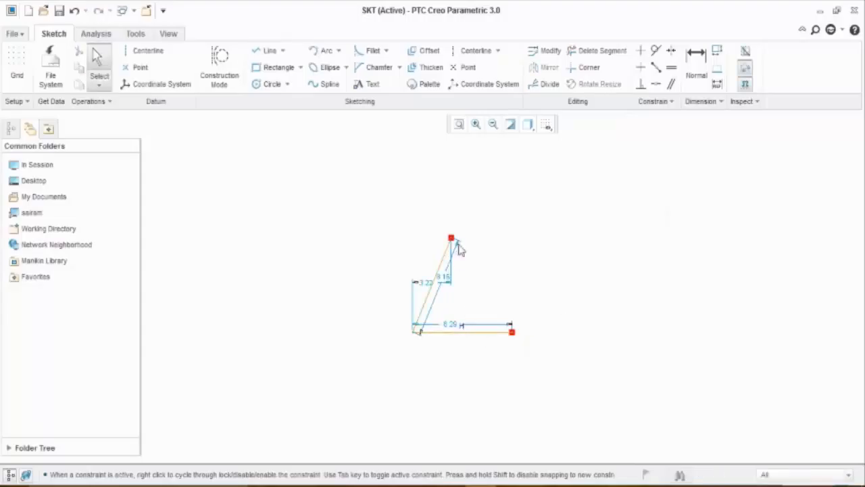
left_click_drag(451, 238, 475, 209)
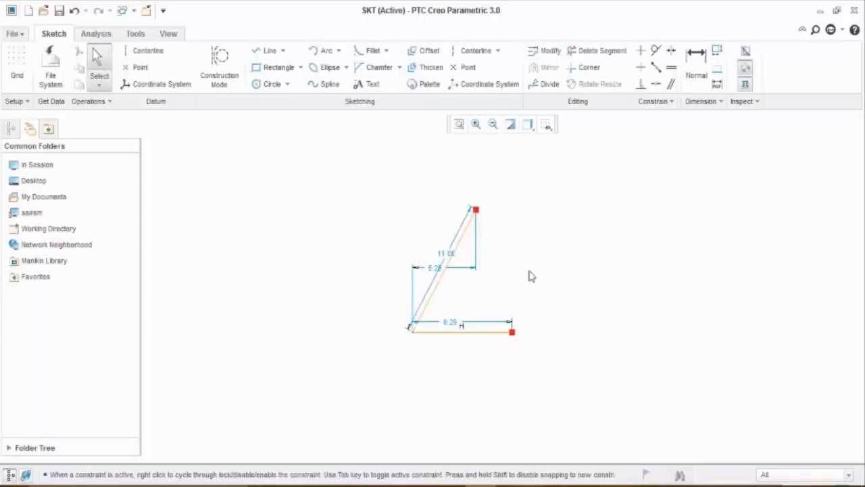
mouse_move(511, 331)
left_mouse_down()
mouse_move(506, 271)
mouse_move(491, 390)
mouse_move(561, 340)
mouse_move(515, 401)
mouse_move(557, 391)
mouse_move(555, 384)
left_mouse_up()
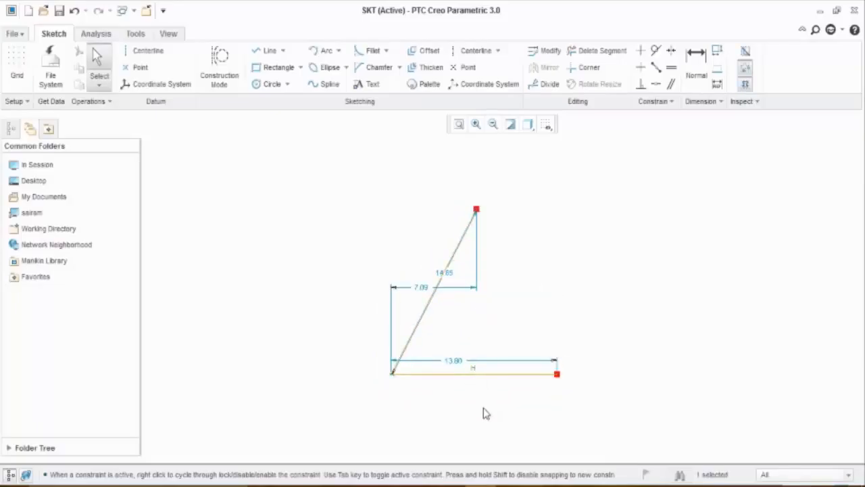
- Remove the lower line's horizontal constraint and move its free end upward until the two lines enclose an angle of about 43 degrees
left_click(473, 369)
key("Delete")
left_click_drag(566, 373, 511, 305)
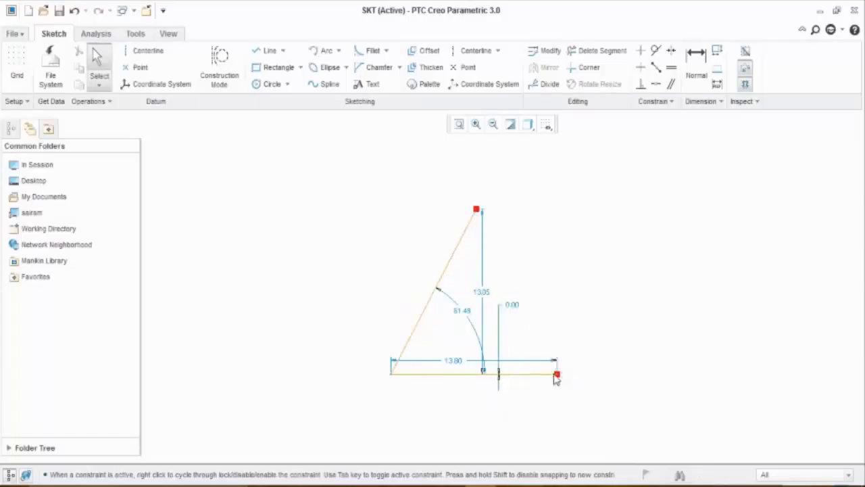
mouse_move(556, 375)
left_mouse_down()
mouse_move(563, 379)
mouse_move(482, 294)
mouse_move(521, 331)
mouse_move(490, 449)
mouse_move(565, 361)
mouse_move(546, 304)
mouse_move(558, 384)
mouse_move(558, 316)
left_mouse_up()
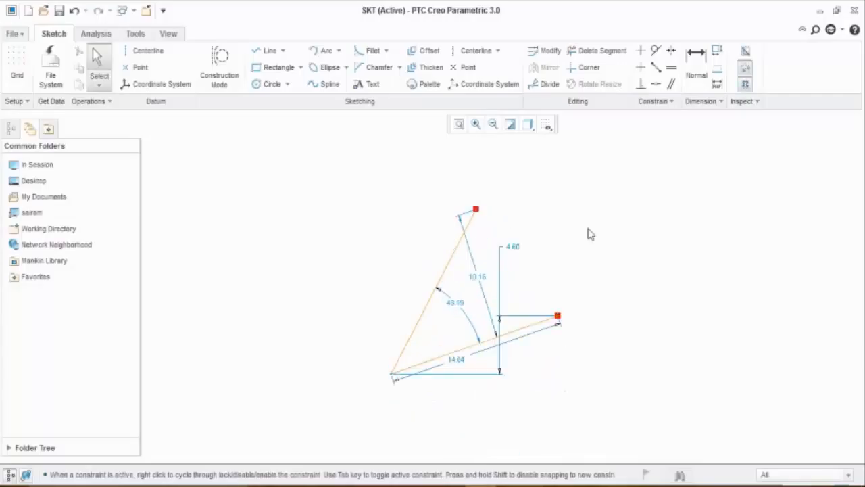
- Delete the two joined lines with their dimensions and sketch a rectangle about 16.69 wide and 8.82 high
left_click_drag(589, 194, 345, 407)
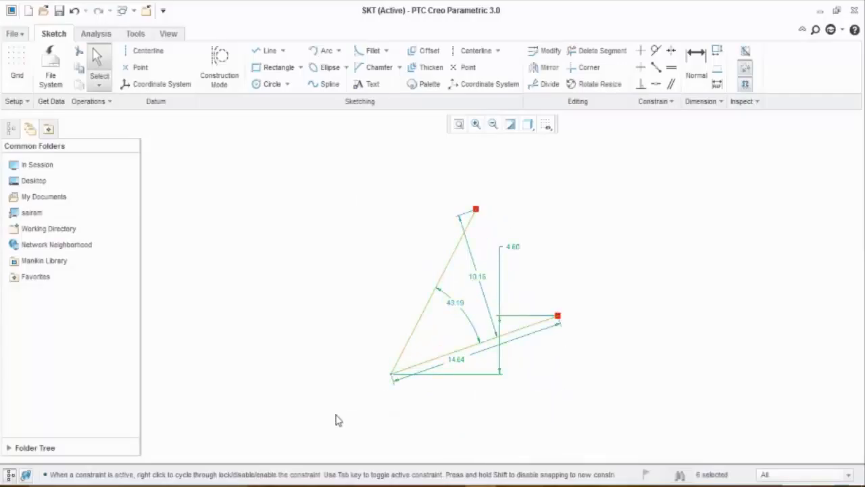
key("Delete")
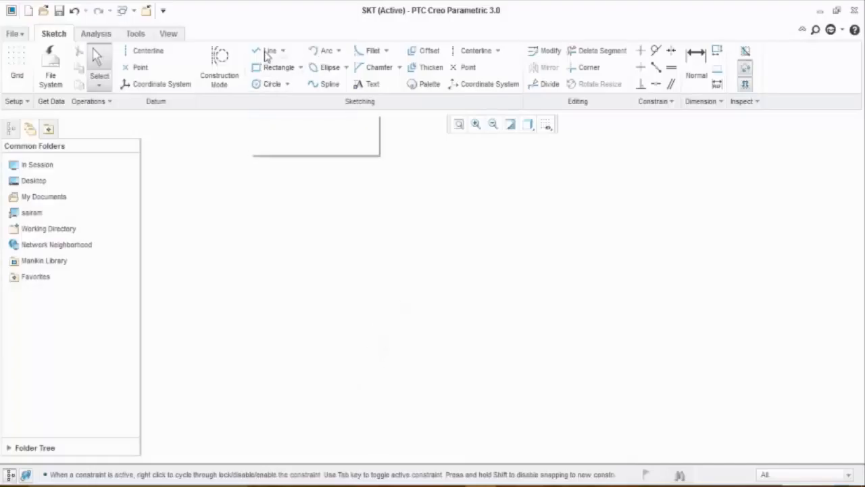
left_click(279, 67)
left_click(401, 247)
left_click(601, 358)
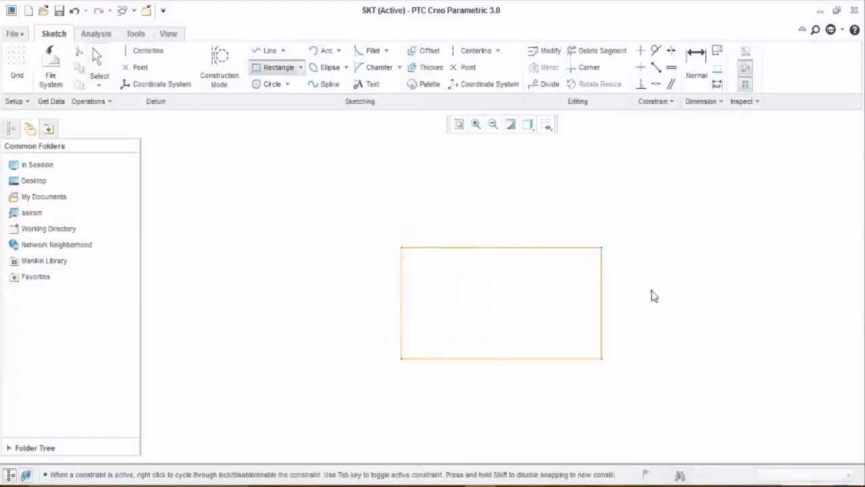
middle_click(653, 295)
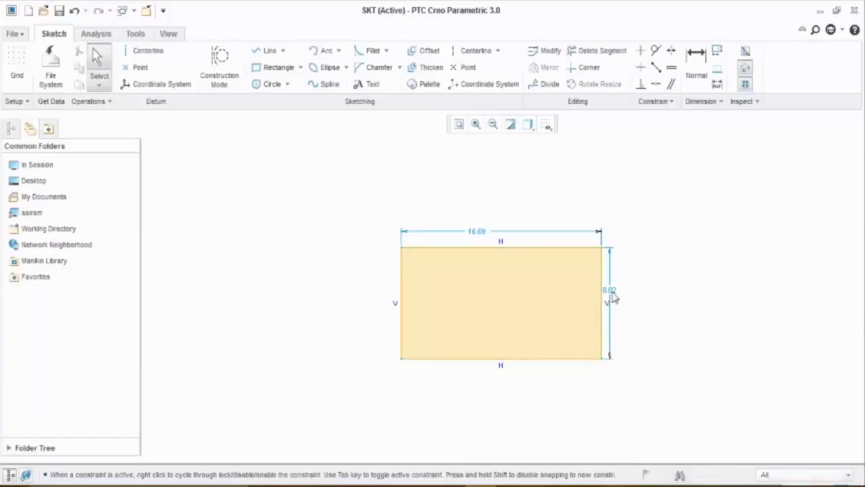
- Dimension the rectangle's height on its left edge, placing the dimension outside that edge and accepting the offered value
left_click(690, 90)
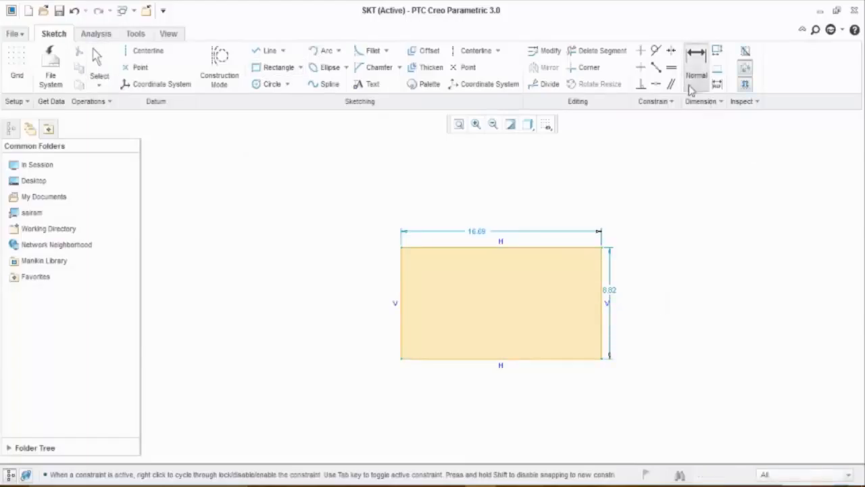
left_click(402, 269)
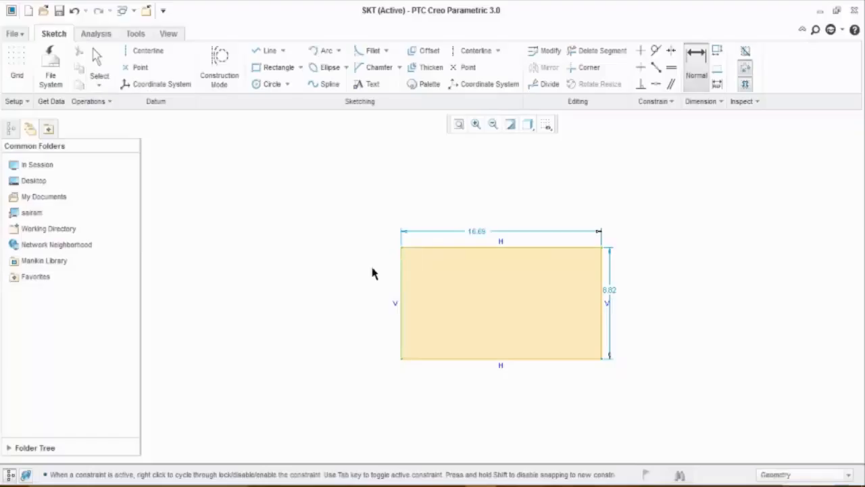
middle_click(371, 265)
middle_click(376, 269)
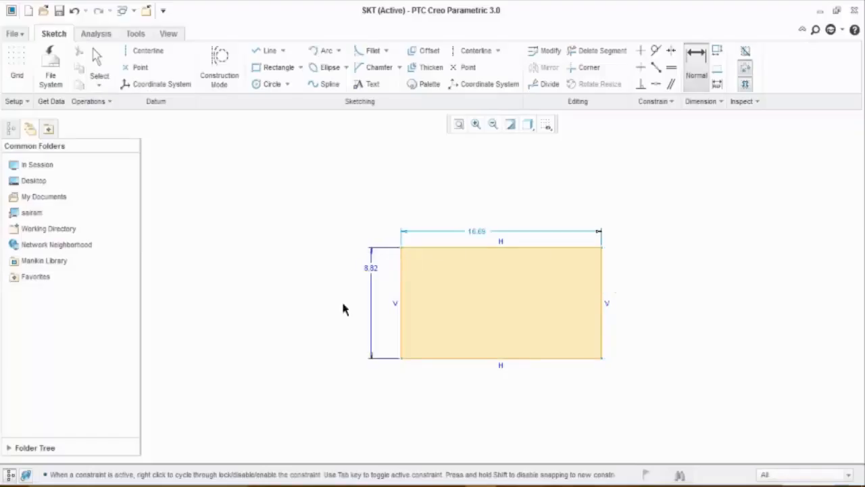
- Sketch two circles inside the rectangle with level centers, about 3.69 in diameter on the left and 4.41 on the right
middle_click(682, 260)
left_click(267, 82)
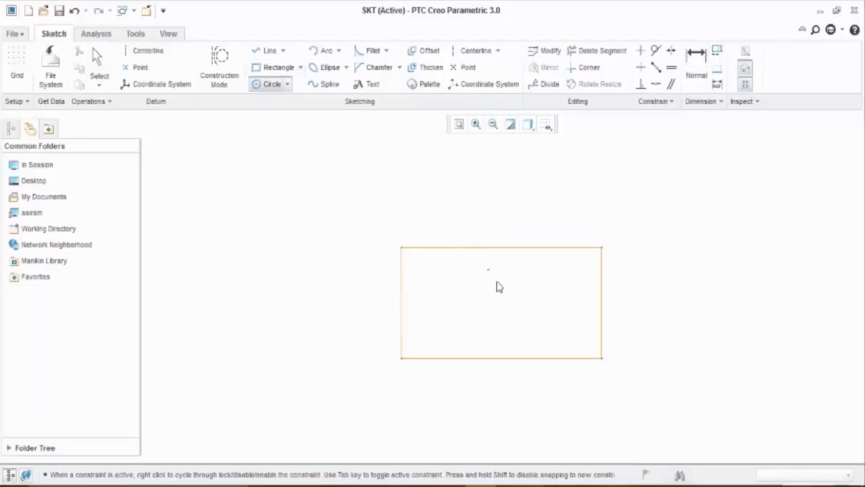
left_click(534, 300)
left_click(551, 281)
left_click(457, 299)
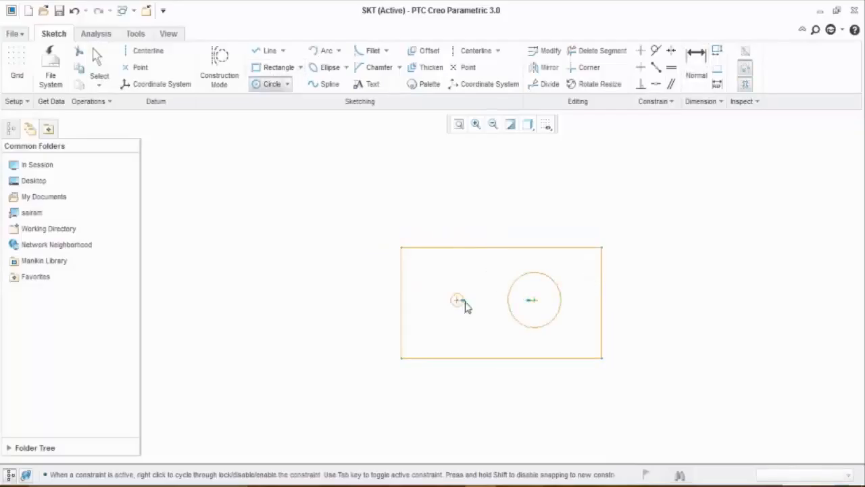
left_click(473, 284)
middle_click(478, 224)
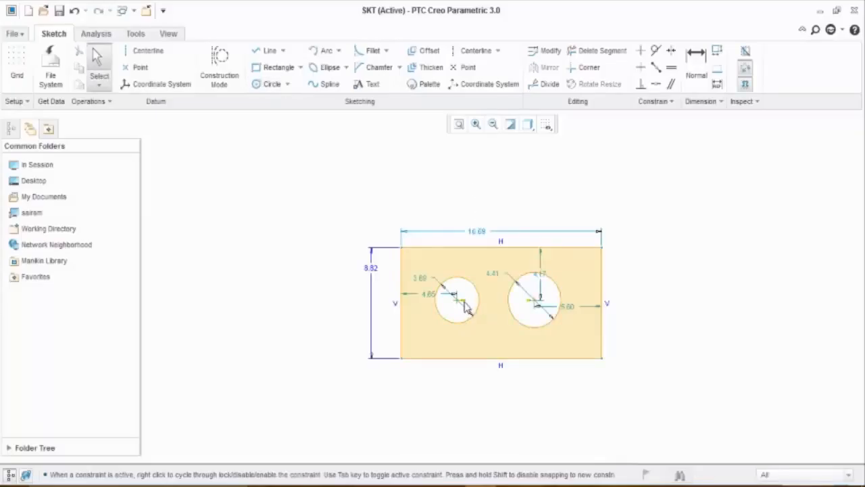
mouse_move(471, 310)
middle_mouse_down("ctrl")
mouse_move(474, 263)
mouse_move(476, 418)
mouse_move(463, 291)
middle_mouse_up("ctrl")
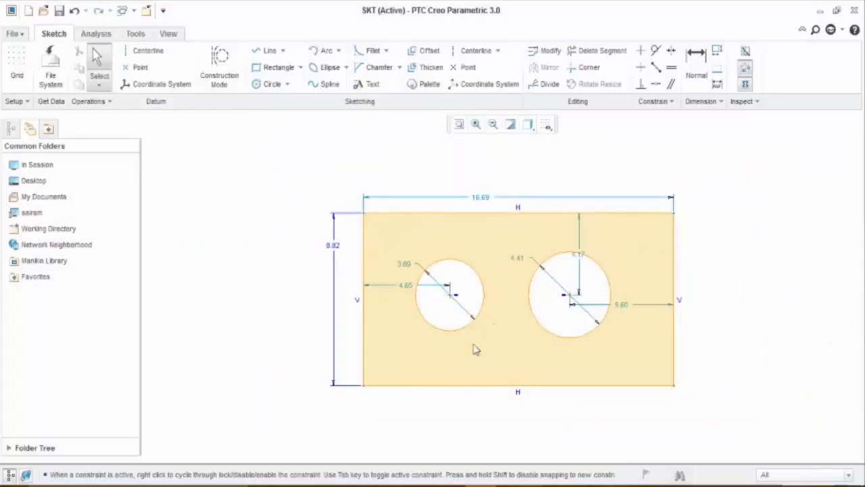
- Move the left circle's center out of level with the right circle, about 4.41 from the rectangle's left edge and 3.76 above its bottom edge
left_click(457, 300)
mouse_move(450, 295)
left_mouse_down()
mouse_move(465, 302)
mouse_move(435, 297)
mouse_move(469, 274)
mouse_move(467, 290)
mouse_move(458, 272)
mouse_move(454, 299)
mouse_move(451, 289)
left_mouse_up()
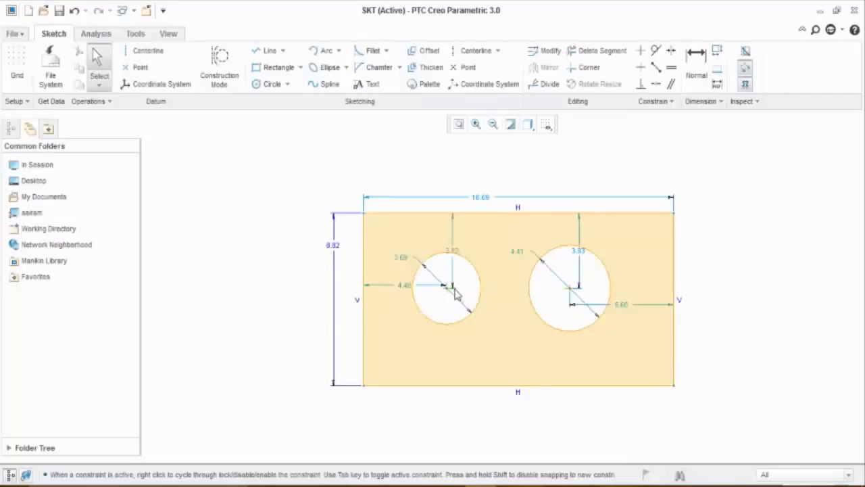
mouse_move(451, 291)
left_mouse_down()
mouse_move(444, 340)
mouse_move(444, 273)
mouse_move(445, 315)
left_mouse_up()
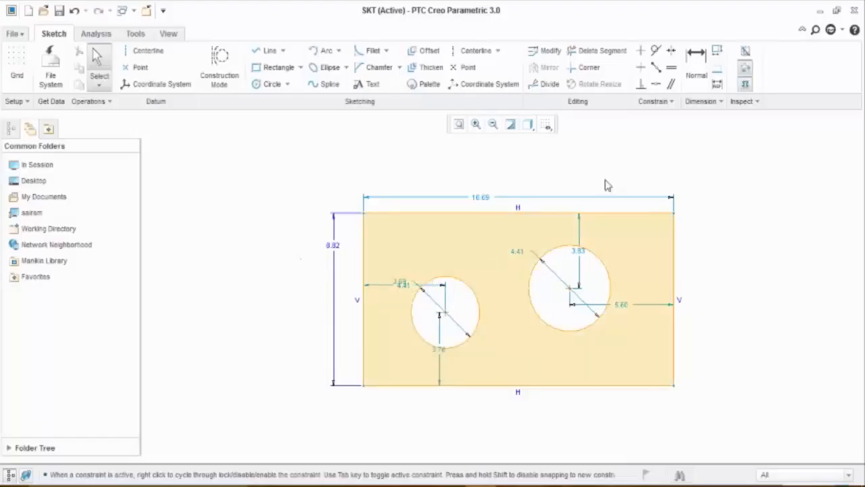
- Dimension the left circle's center from the rectangle's top edge and set the distance to 5
left_click(696, 67)
left_click(445, 313)
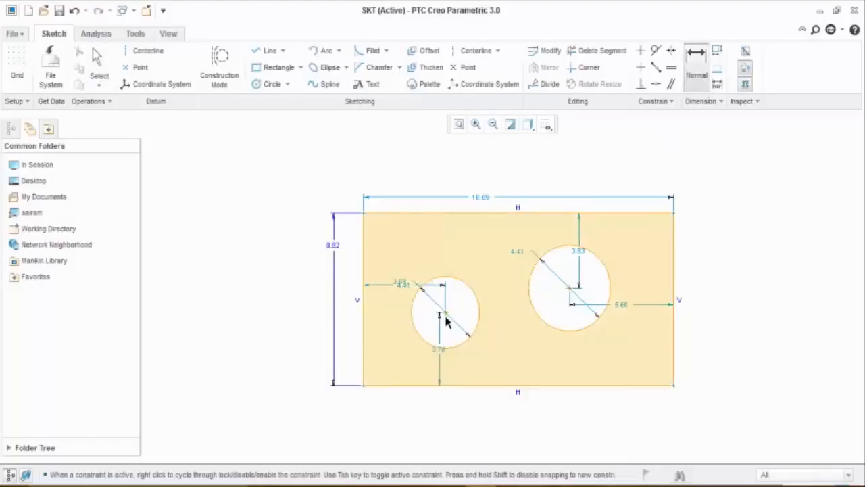
left_click(443, 213)
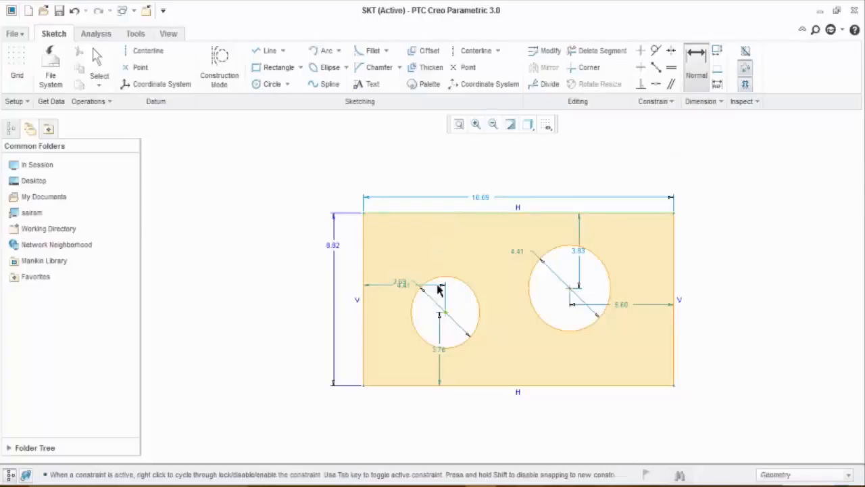
middle_click(452, 247)
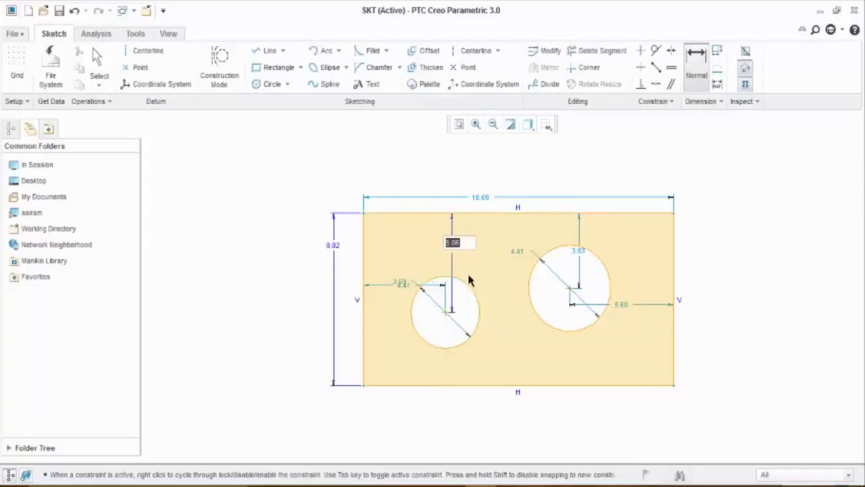
type("5")
key("Return")
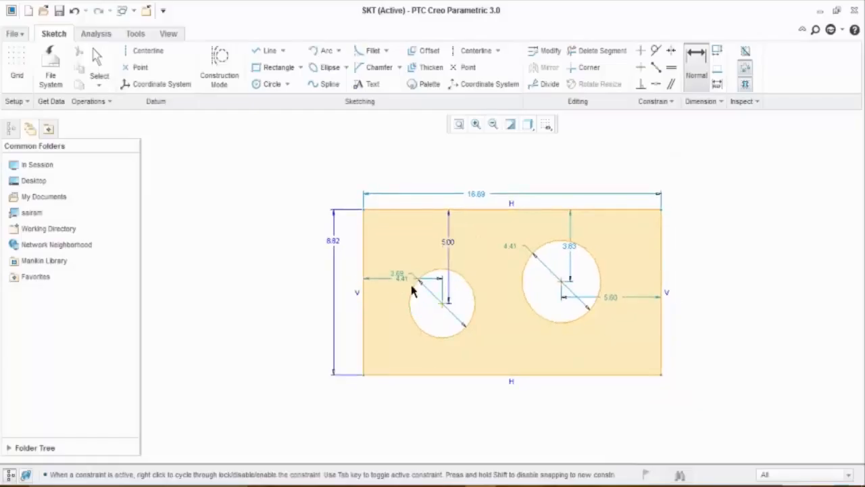
- Set the left circle's center distance from the rectangle's left edge to 5
middle_click(425, 302)
middle_click_drag(425, 303, 425, 239, "ctrl")
mouse_move(427, 273)
middle_mouse_down("ctrl")
mouse_move(410, 396)
mouse_move(404, 373)
middle_mouse_up("ctrl")
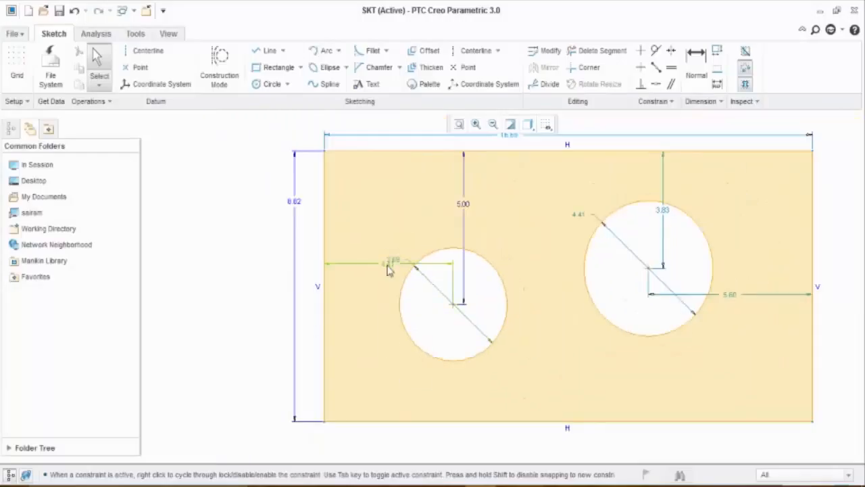
double_click(390, 261)
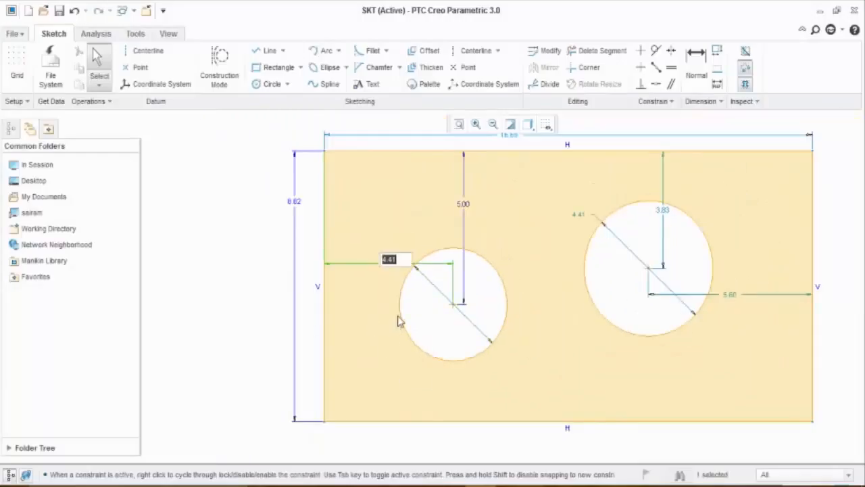
type("5")
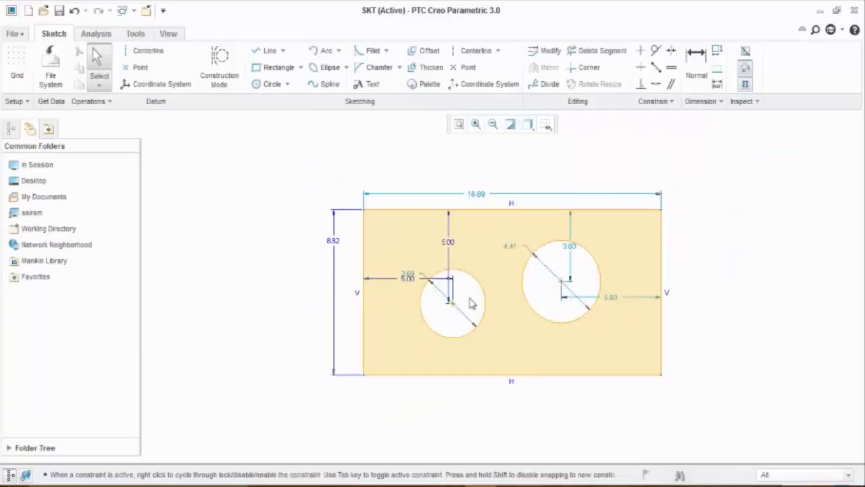
- Dimension the aligned distance between the two circle centers and set it to 5
left_click(696, 67)
left_click(565, 289)
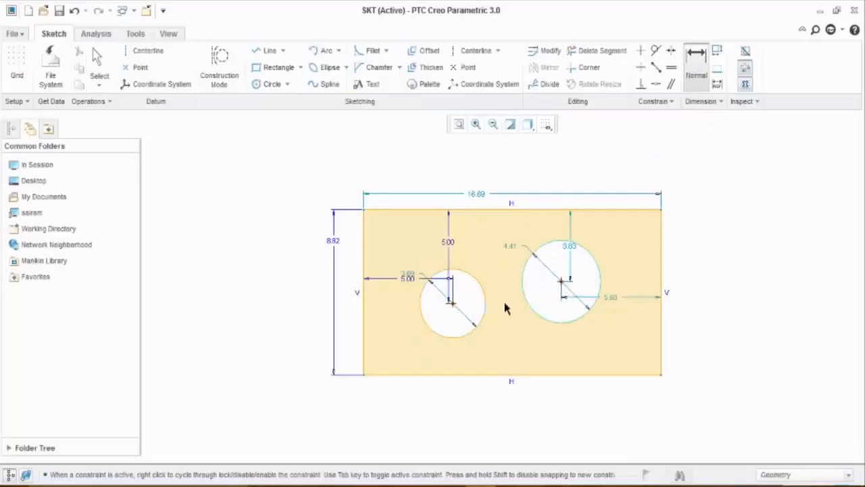
middle_click(508, 297)
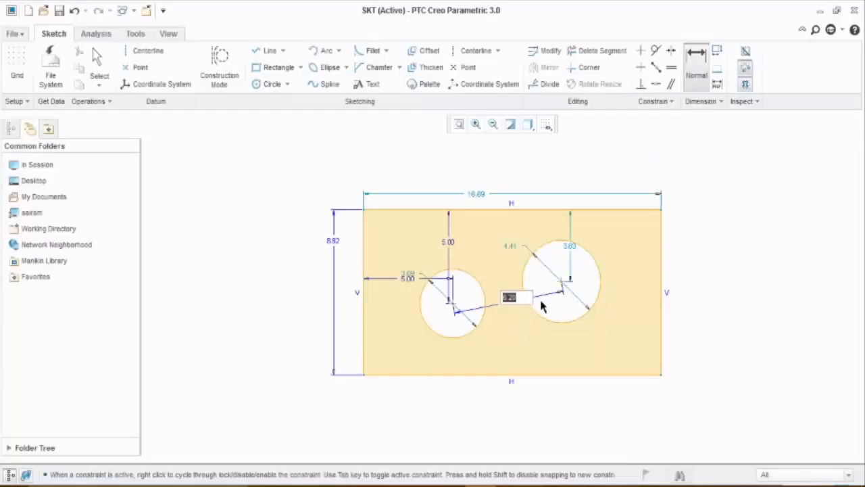
type("5")
key("Return")
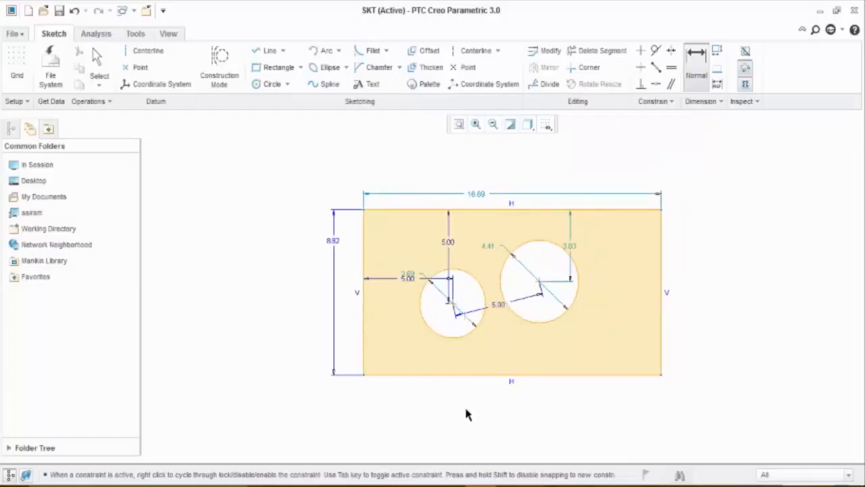
middle_click(708, 234)
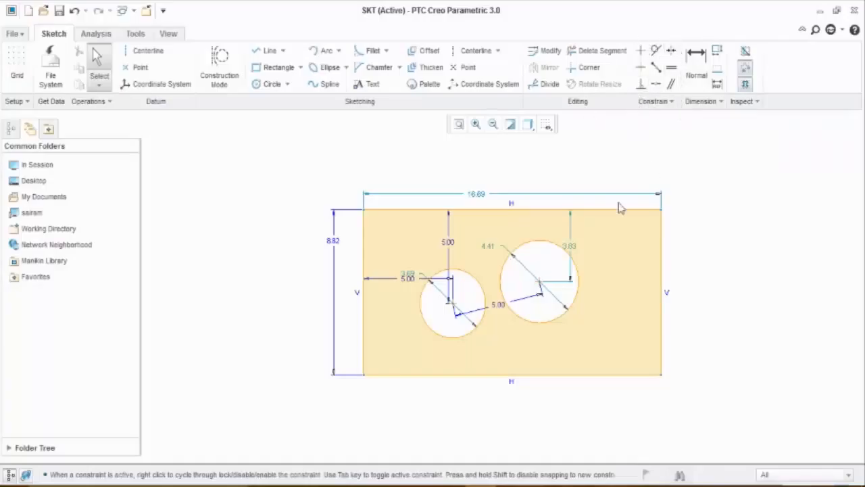
- Sketch an inclined line right of the rectangle and move its upper end until it leans about 26.67 degrees from vertical
left_click(268, 51)
left_click(696, 282)
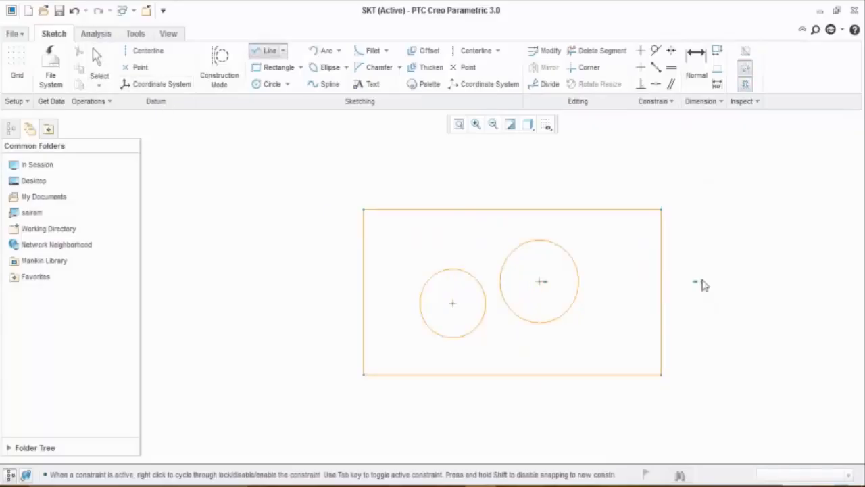
left_click(730, 198)
middle_click(757, 230)
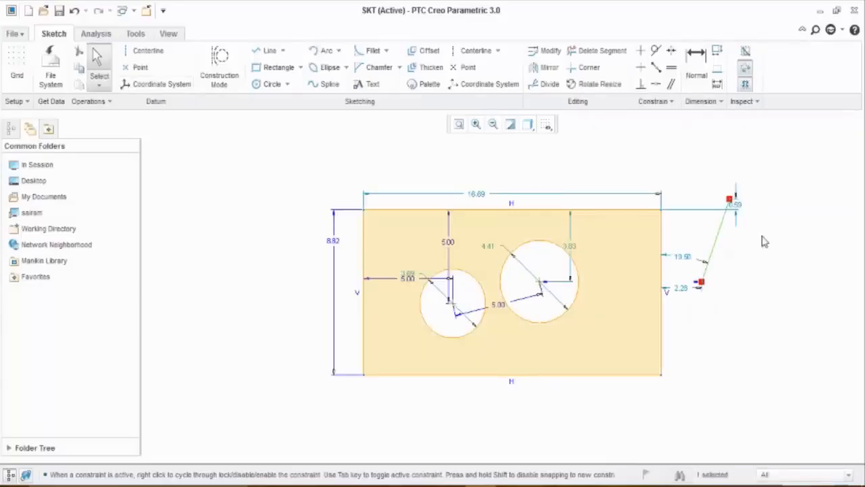
mouse_move(729, 200)
left_mouse_down()
mouse_move(785, 197)
mouse_move(806, 259)
mouse_move(751, 177)
left_mouse_up()
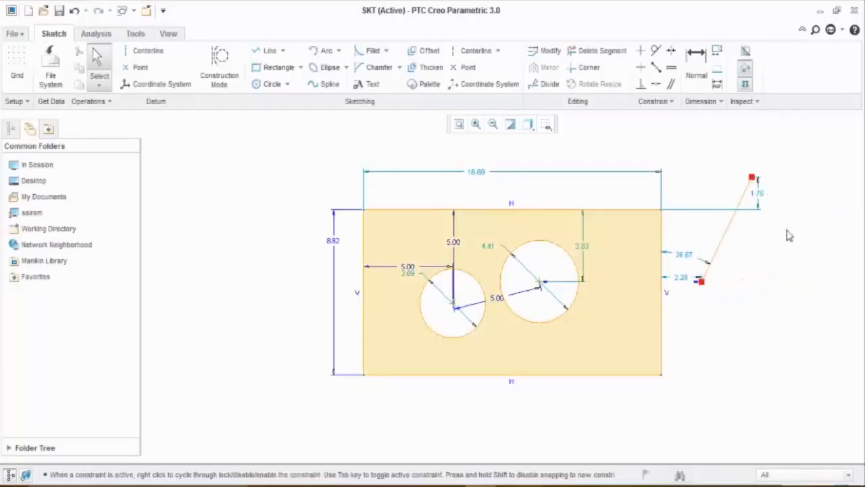
- Apply a vertical constraint to the inclined line right of the rectangle
left_click(645, 51)
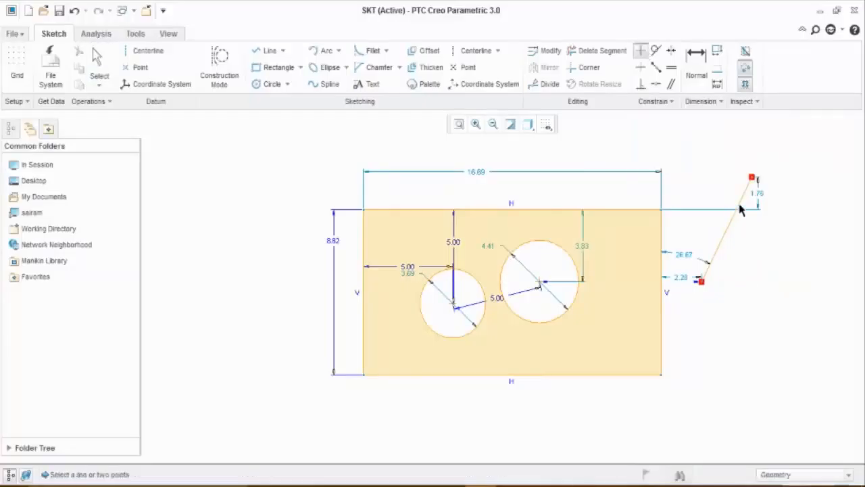
left_click(739, 208)
middle_click(760, 246)
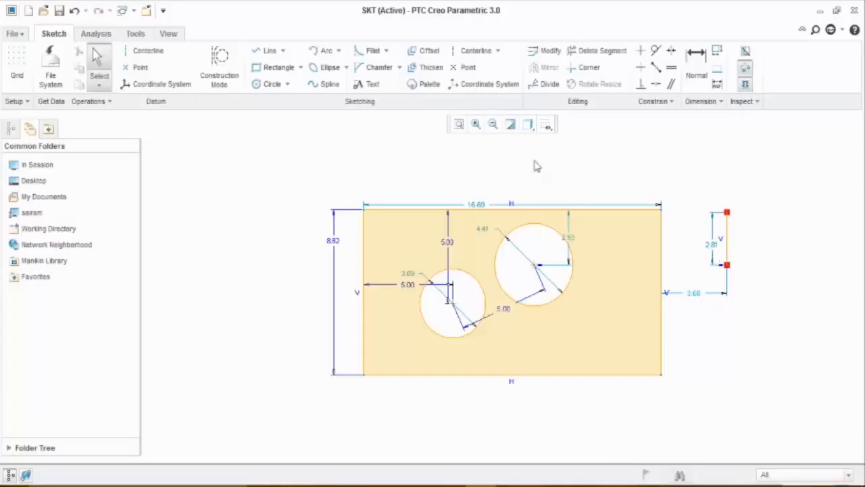
- Sketch a second inclined line beyond the vertical one and set its lower end 2 above the rectangle's bottom edge
left_click(255, 54)
left_click(759, 342)
left_click(784, 269)
middle_click(804, 282)
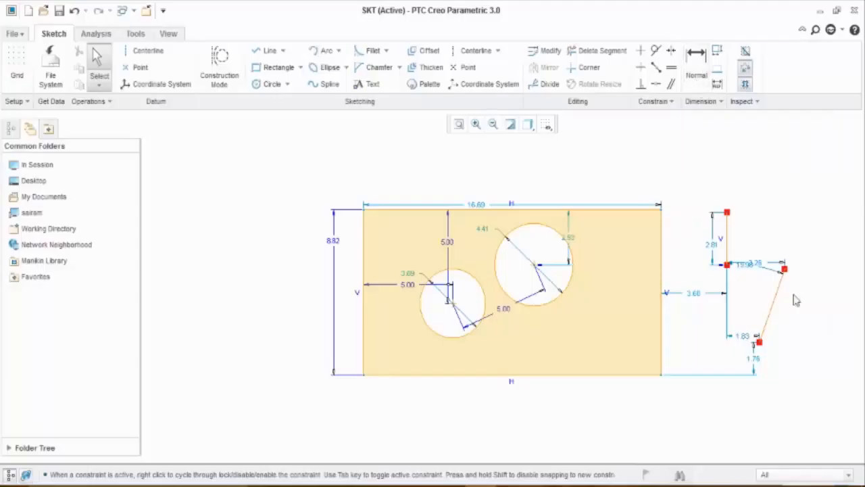
double_click(755, 361)
type("2")
key("Return")
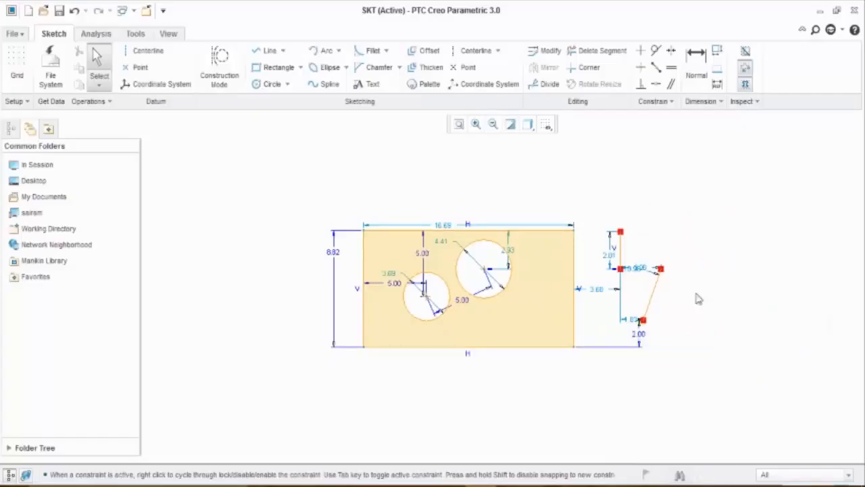
- Make the second inclined line parallel to the vertical line right of the rectangle
left_click(671, 87)
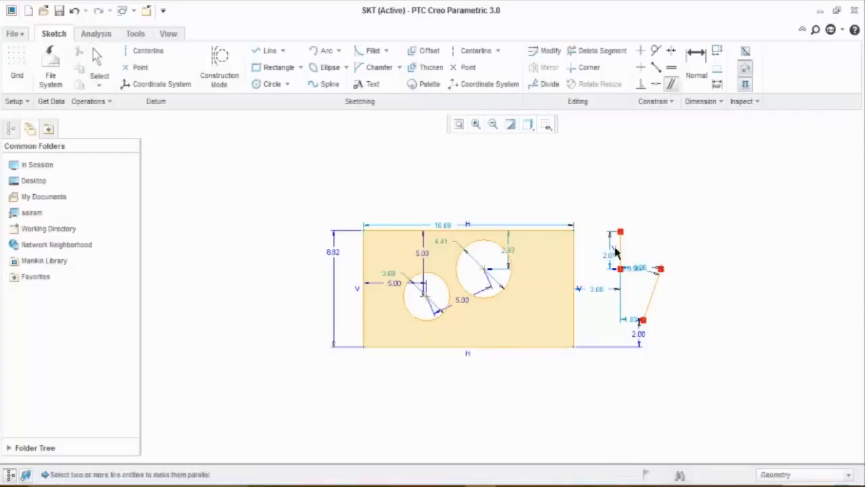
left_click(620, 247)
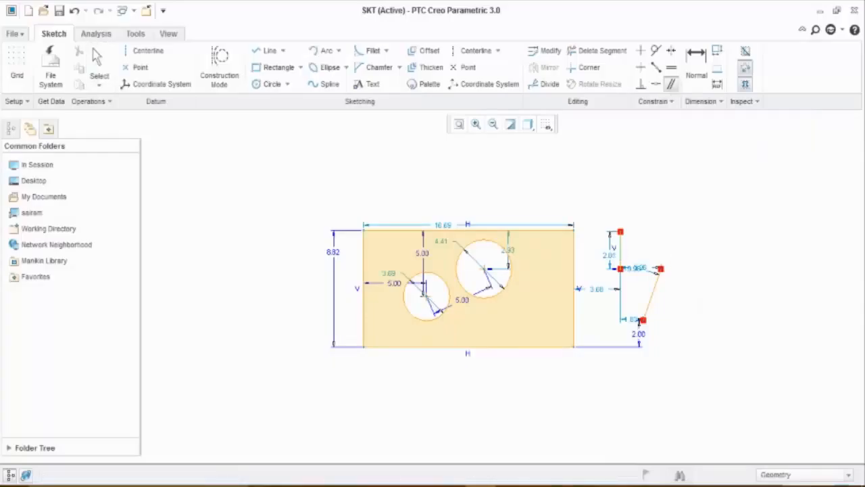
left_click(654, 295)
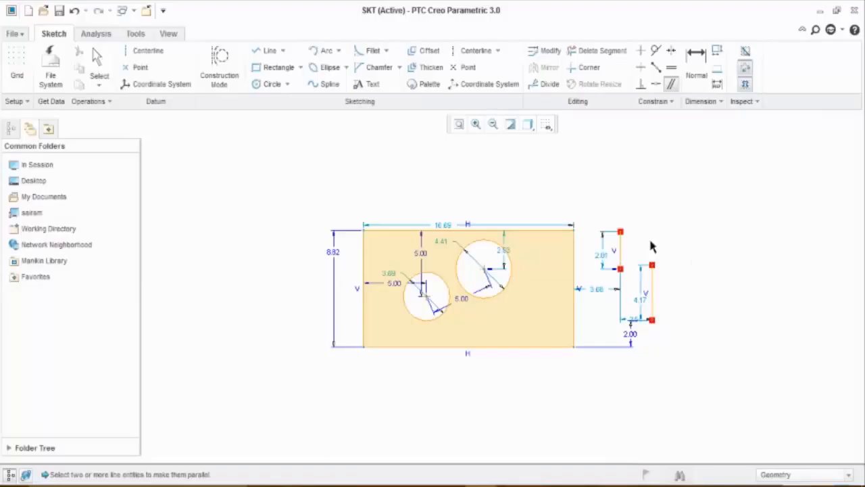
- Sketch a line rising from the rectangle's upper-left corner at about 42 degrees, ending about 5.40 above the top edge
left_click(272, 52)
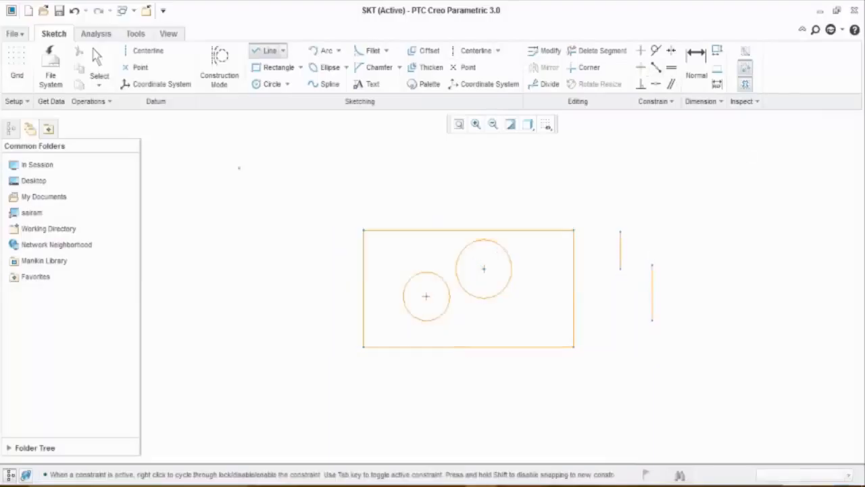
left_click(363, 230)
left_click(438, 160)
middle_click(486, 178)
middle_click(492, 182)
left_click(491, 183)
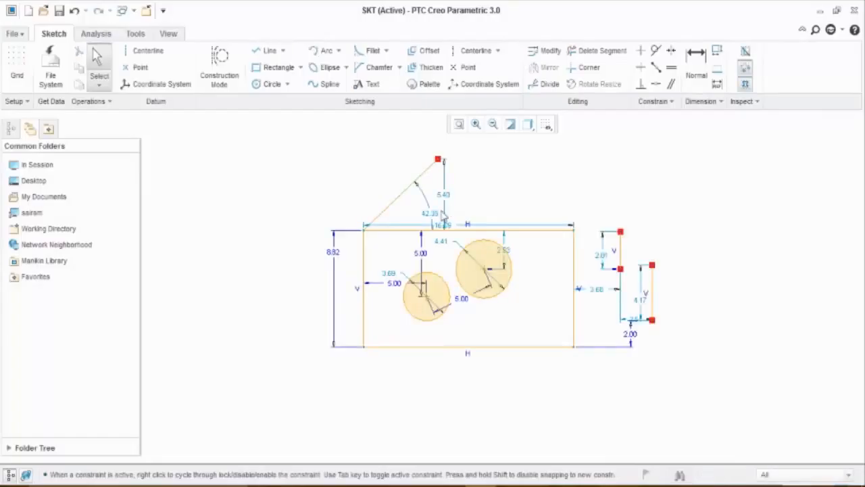
- Set the corner line's angle to 45 degrees and its upper end's height above the rectangle to 5
double_click(430, 214)
type("45")
key("Return")
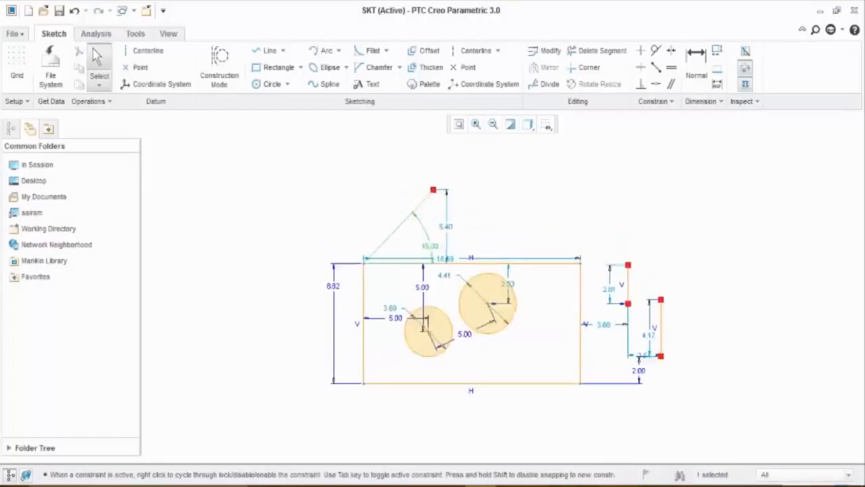
double_click(447, 227)
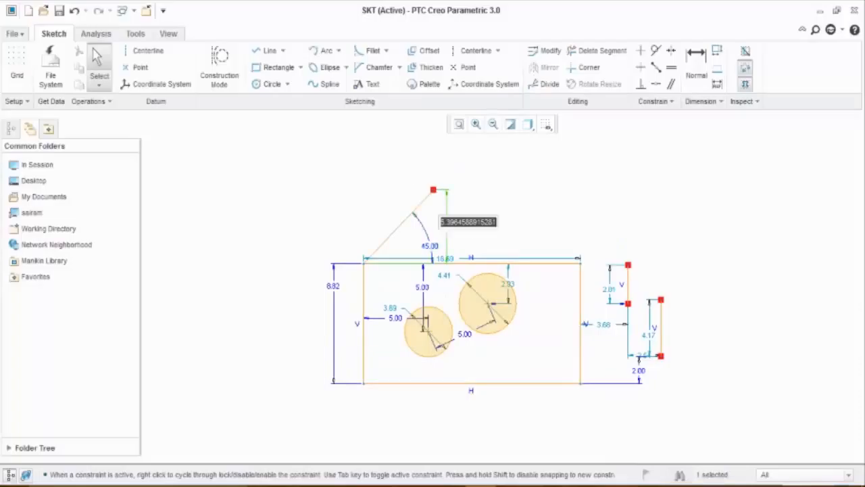
type("5")
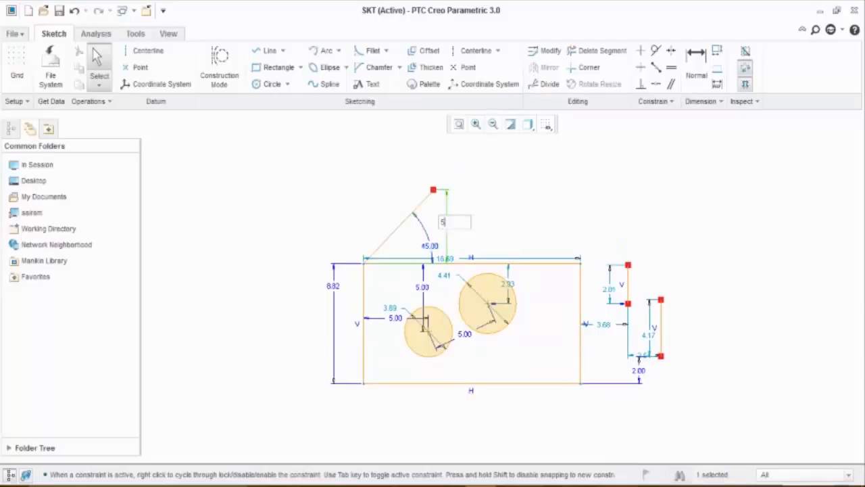
key("Return")
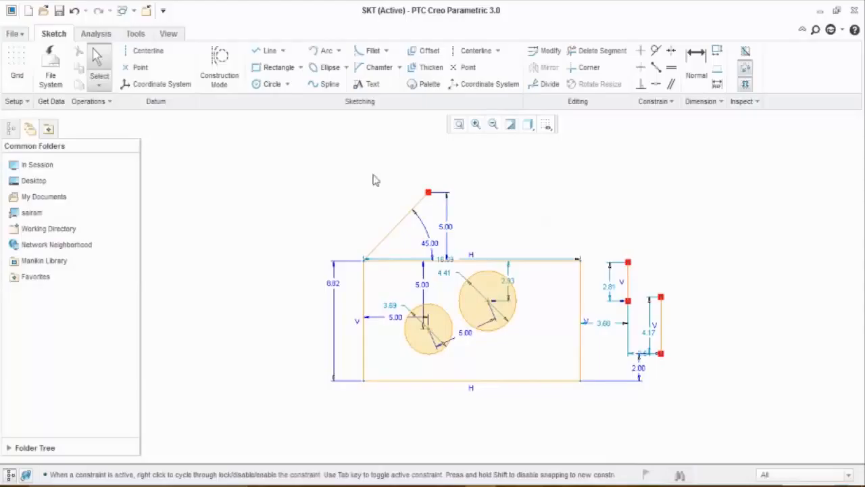
- Sketch a steep line left of the corner line at about 75 degrees, its lower end about 6.76 from the rectangle's corner
left_click(265, 51)
left_click(276, 246)
left_click(299, 152)
middle_click(338, 177)
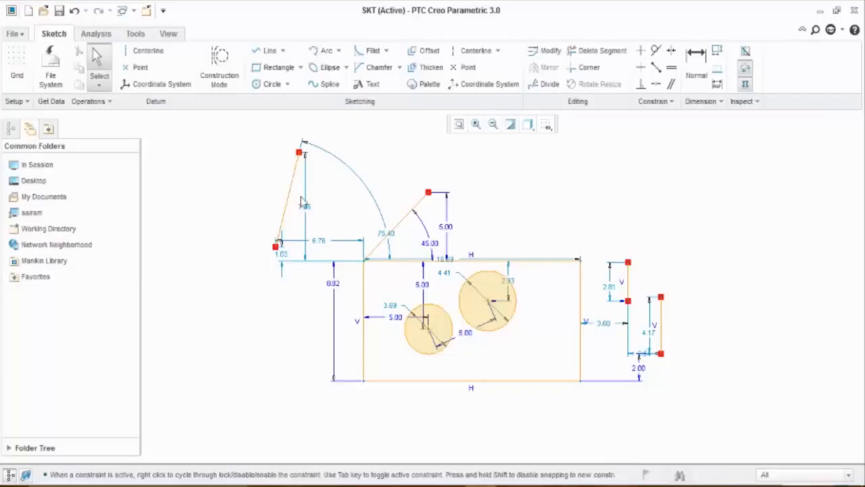
- Make the steep line parallel to the 45-degree corner line
left_click(672, 84)
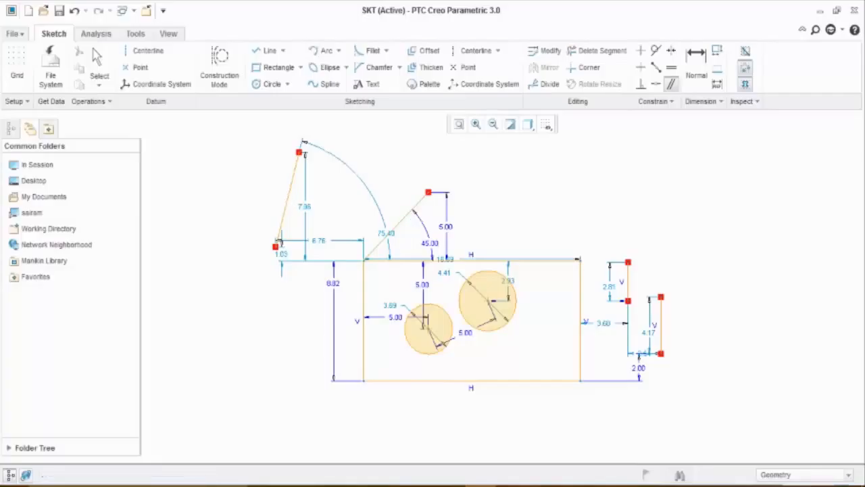
left_click(286, 203)
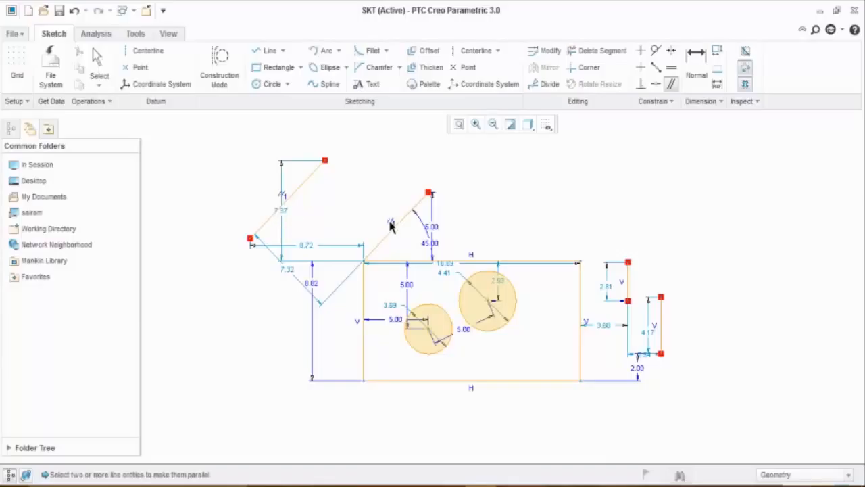
middle_click(343, 199)
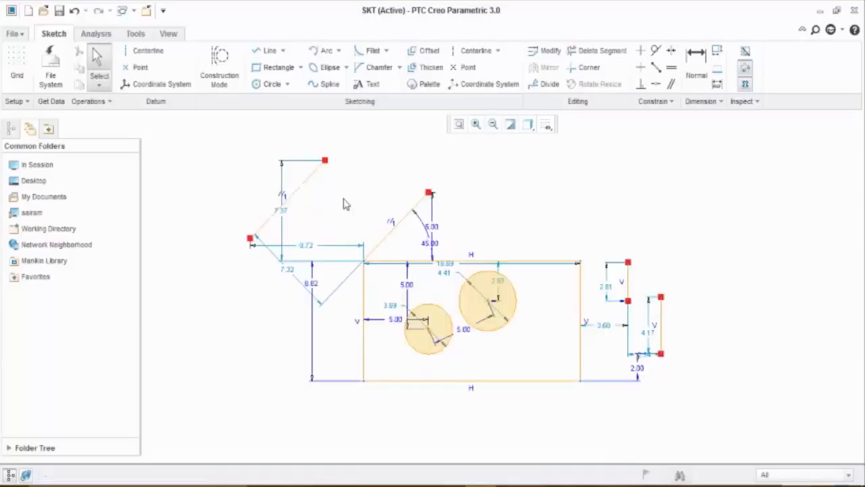
- Set the perpendicular distance between the two parallel inclined lines to 5
left_click(287, 274)
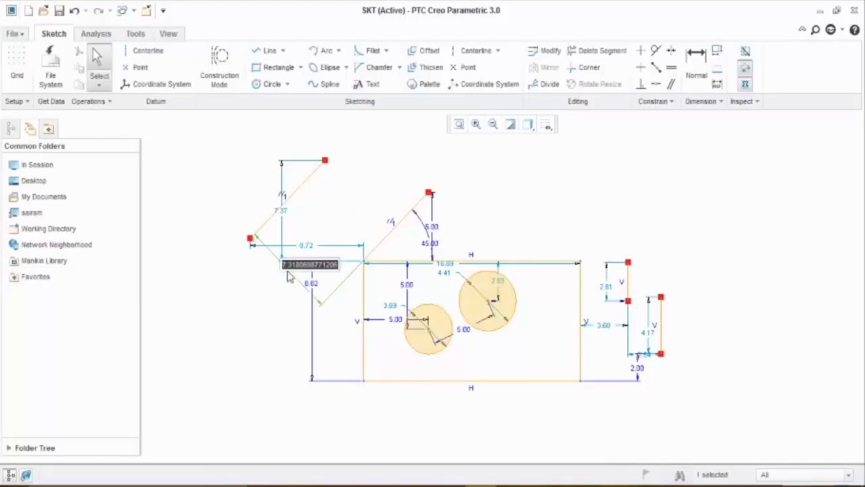
type("5")
key("Return")
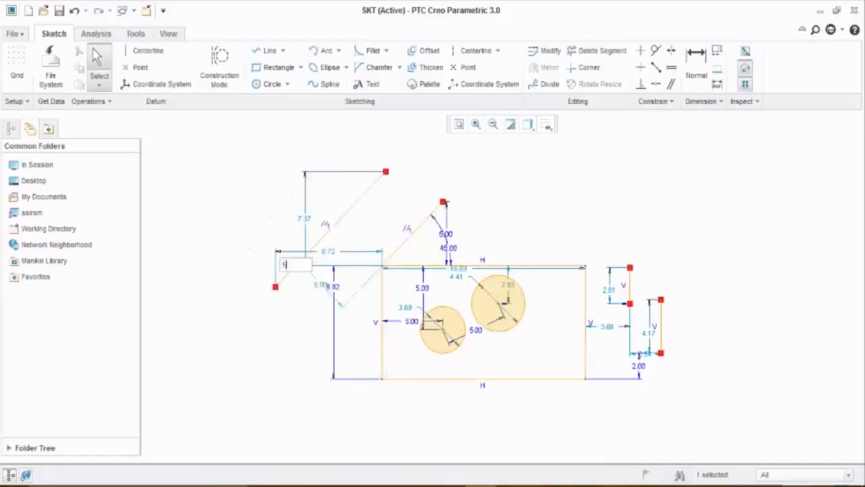
- Dimension the length of the corner line and resolve the conflict by deleting its vertical height dimension of 5
left_click(301, 271)
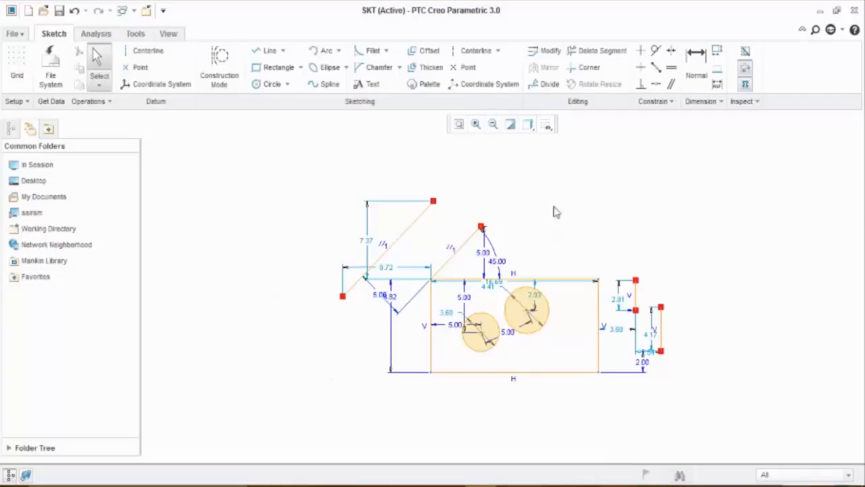
left_click(694, 68)
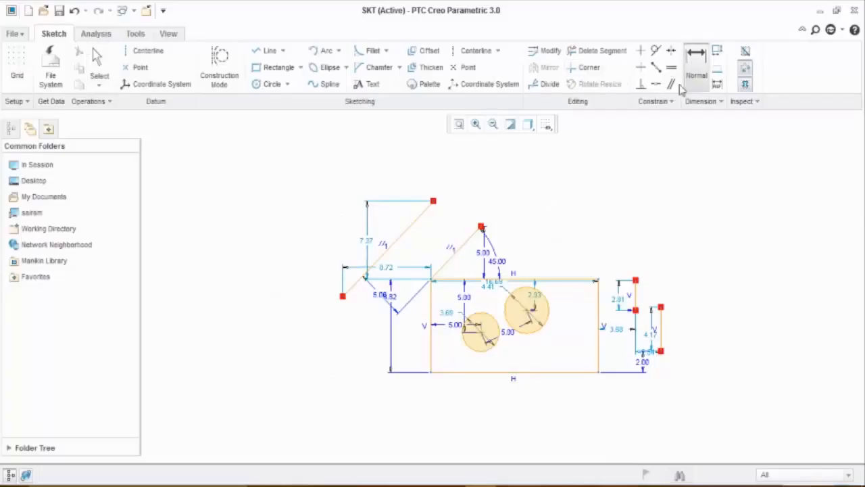
middle_click(434, 242)
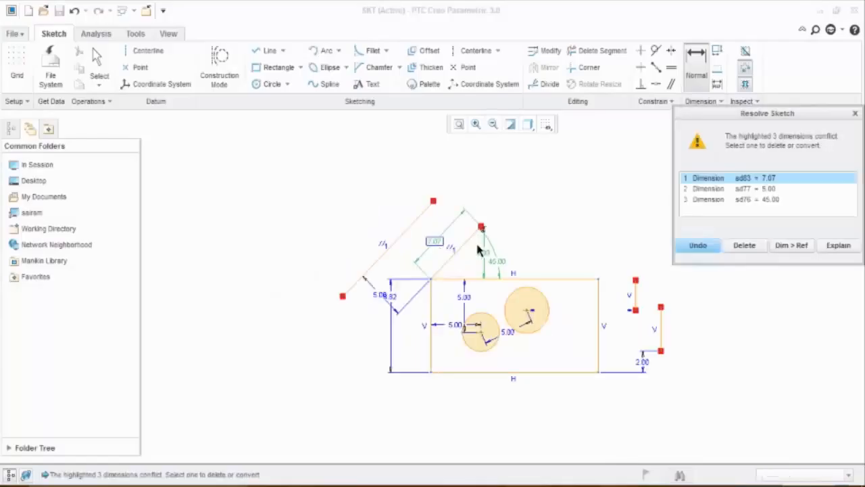
left_click(751, 189)
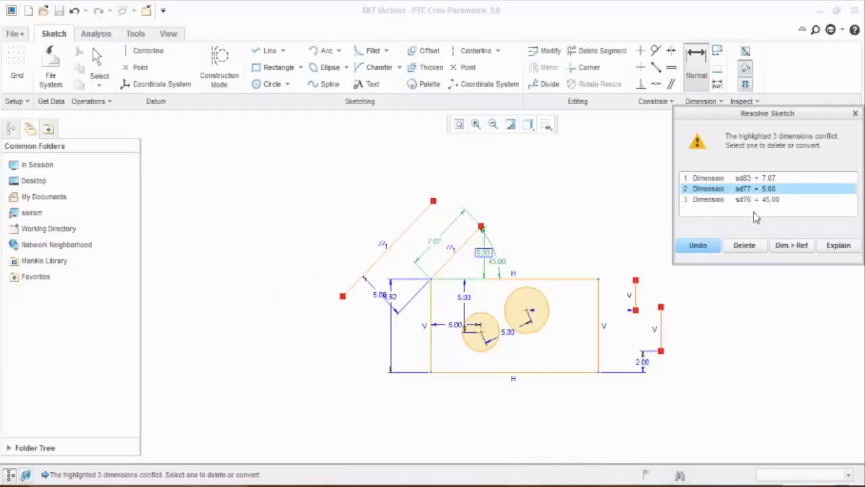
left_click(744, 246)
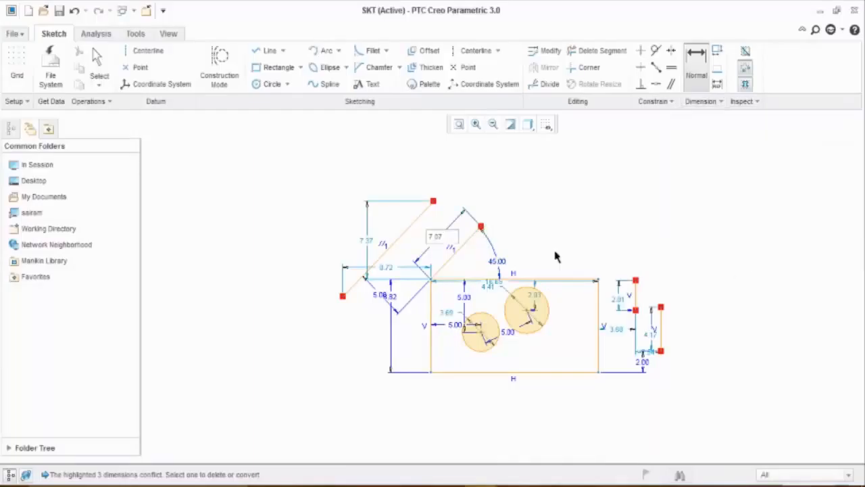
- Set the 45-degree corner line's length to 10
double_click(436, 236)
type("10")
key("Return")
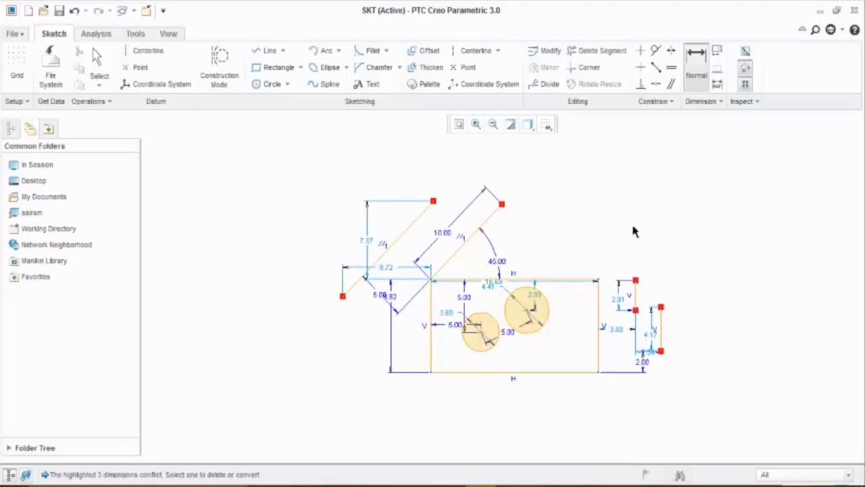
left_click(695, 69)
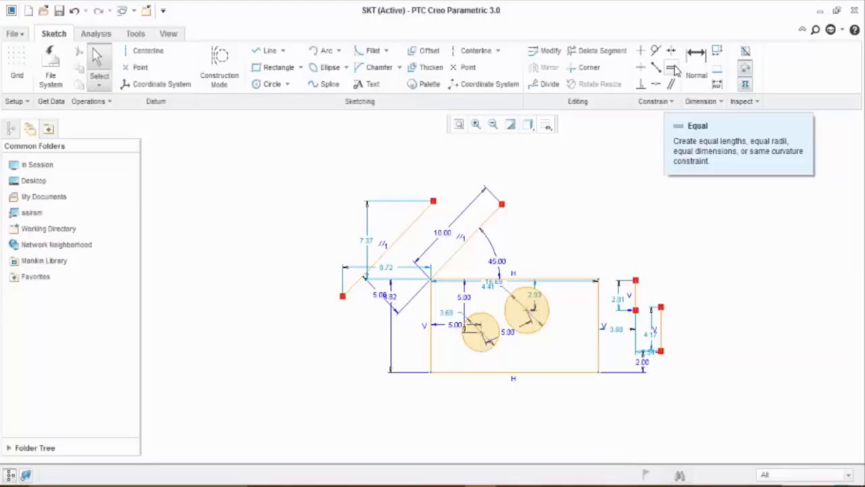
- Apply an Equal constraint so the free inclined line matches the length of the 45-degree corner line
left_click(673, 68)
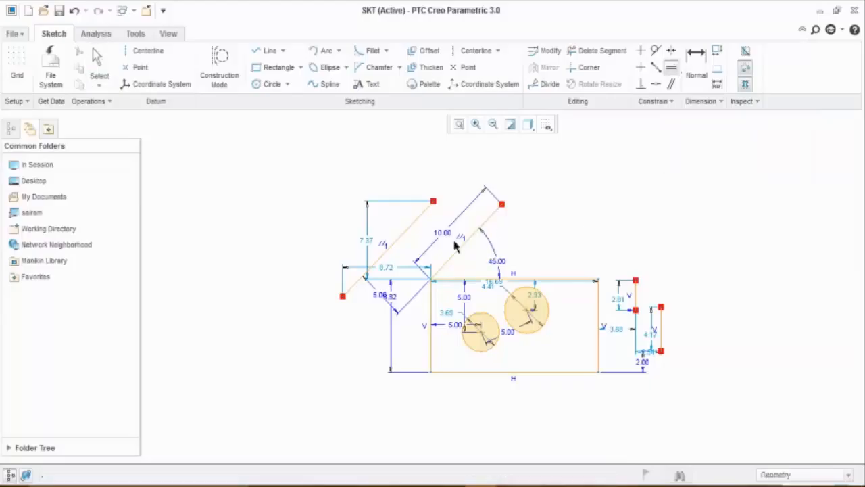
left_click(365, 276)
middle_click(498, 245)
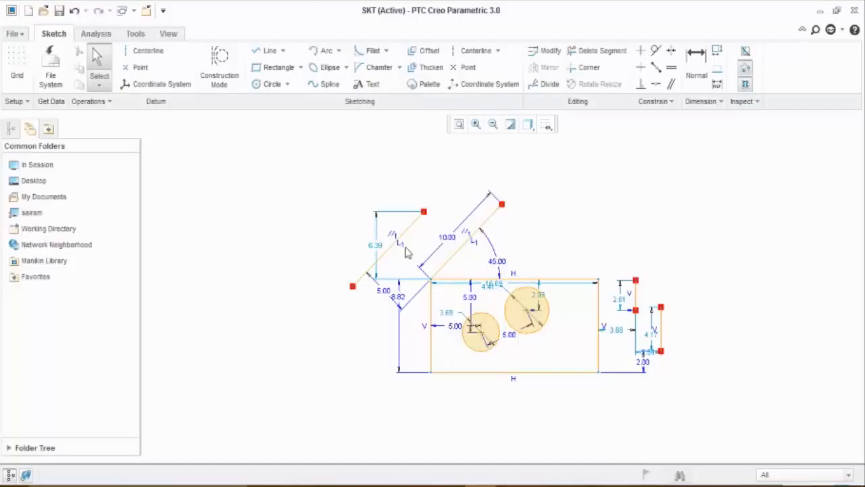
- Sketch a circle above the rectangle's upper-right corner, about the same size as the larger circle inside the rectangle
left_click(270, 84)
left_click(618, 201)
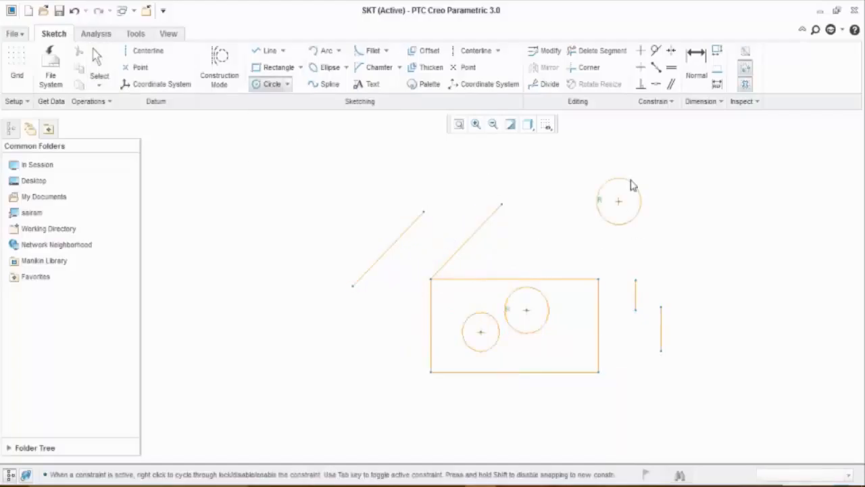